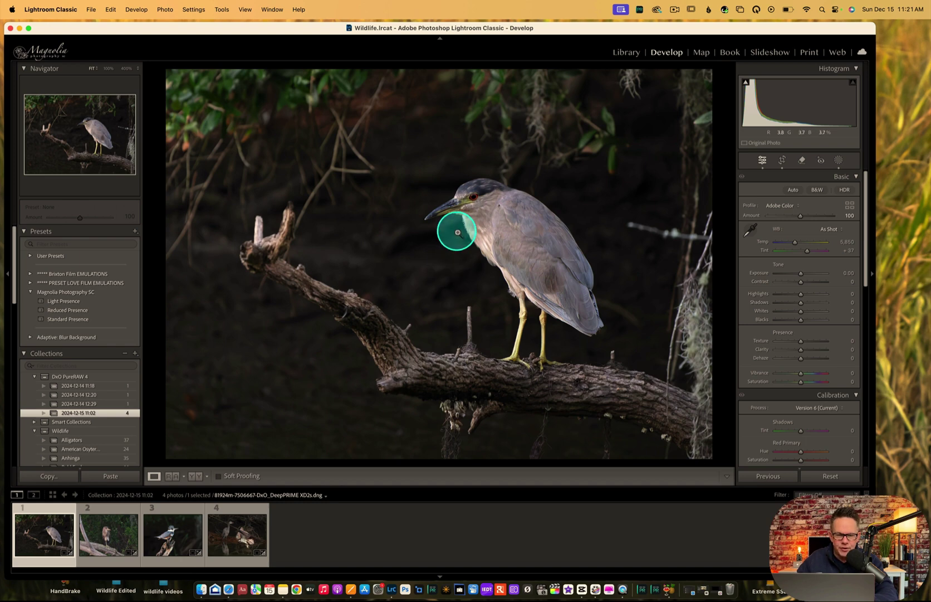
Create a new brush mask with brush size 2 and paint it over the red iris of the heron's eye
click(478, 200)
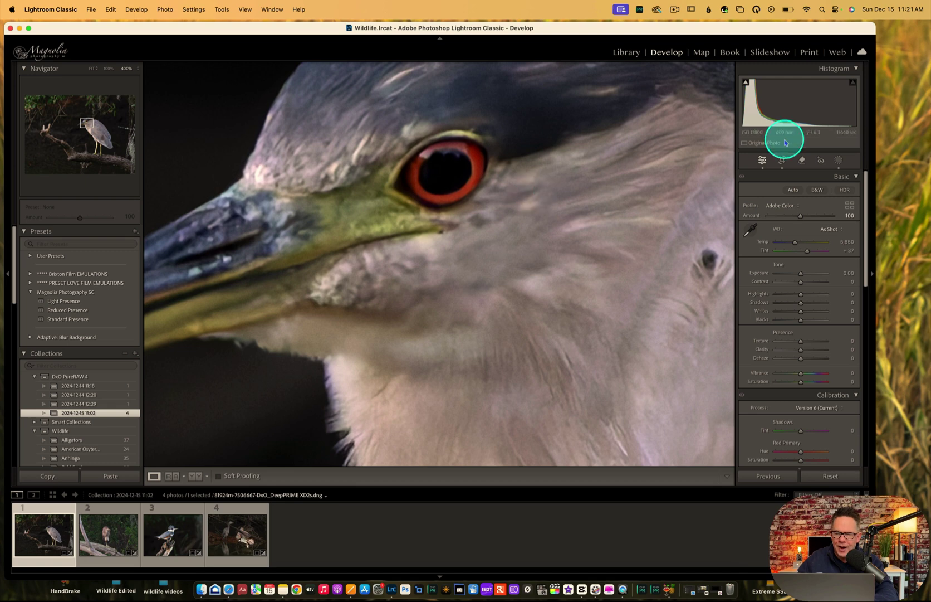
click(838, 160)
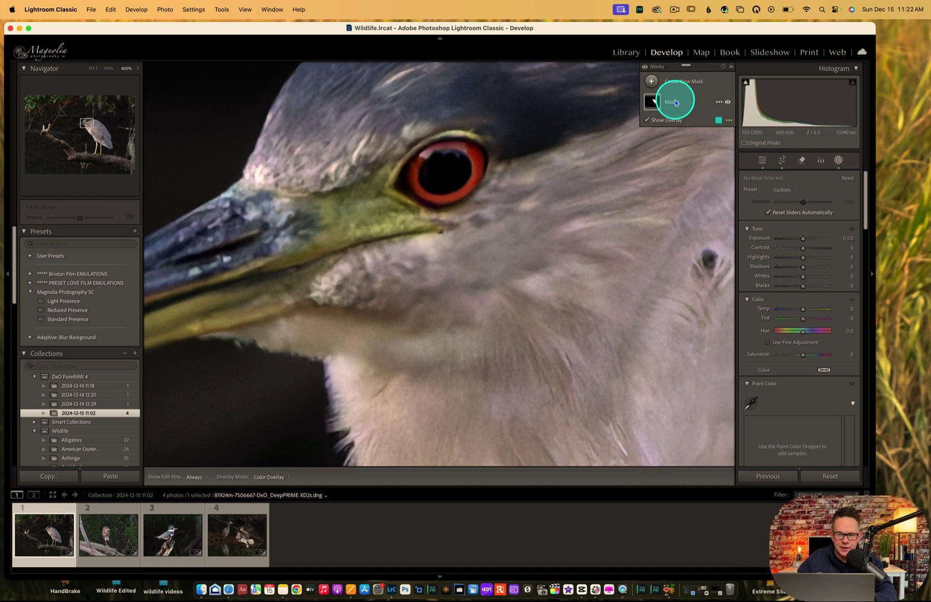
click(651, 82)
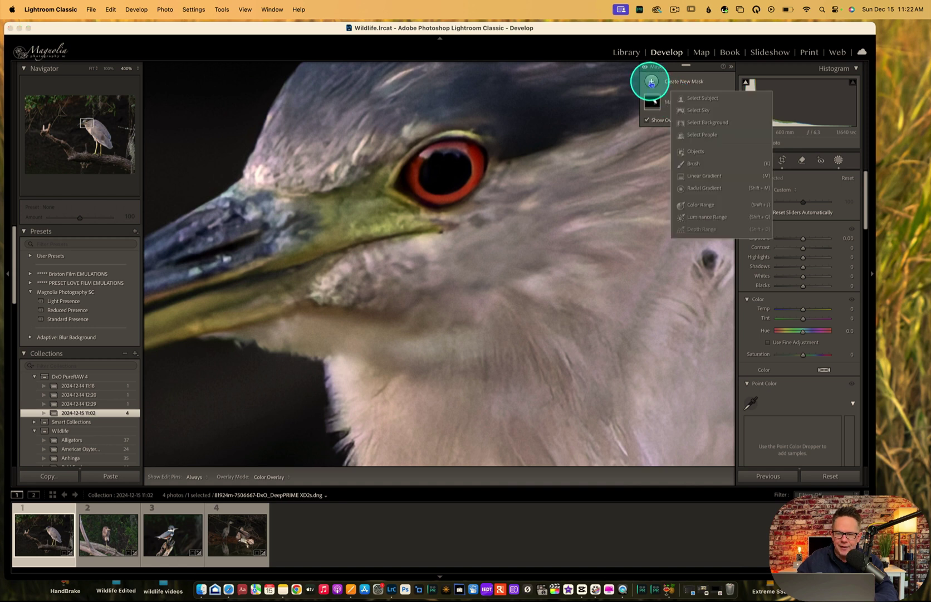
click(691, 162)
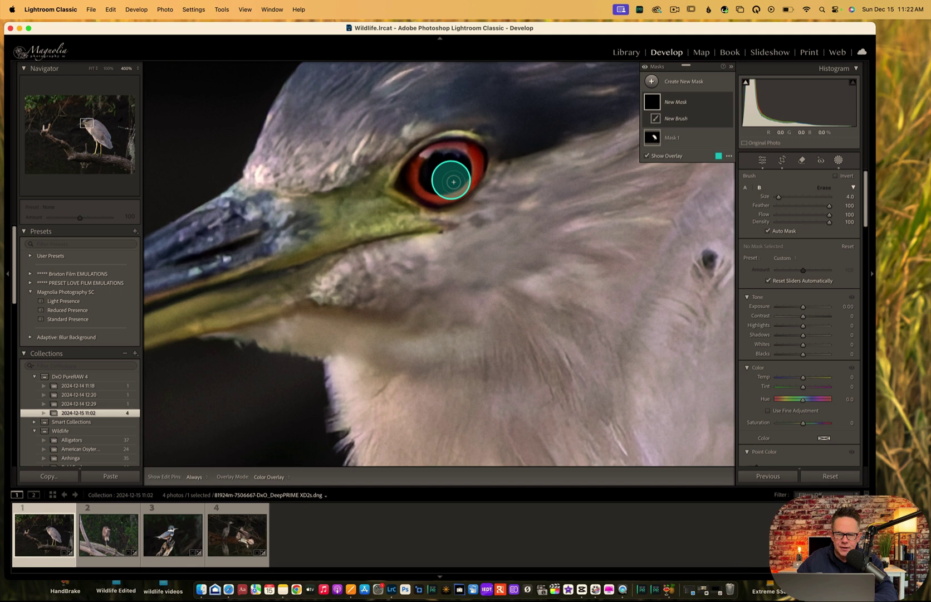
key(bracketleft)
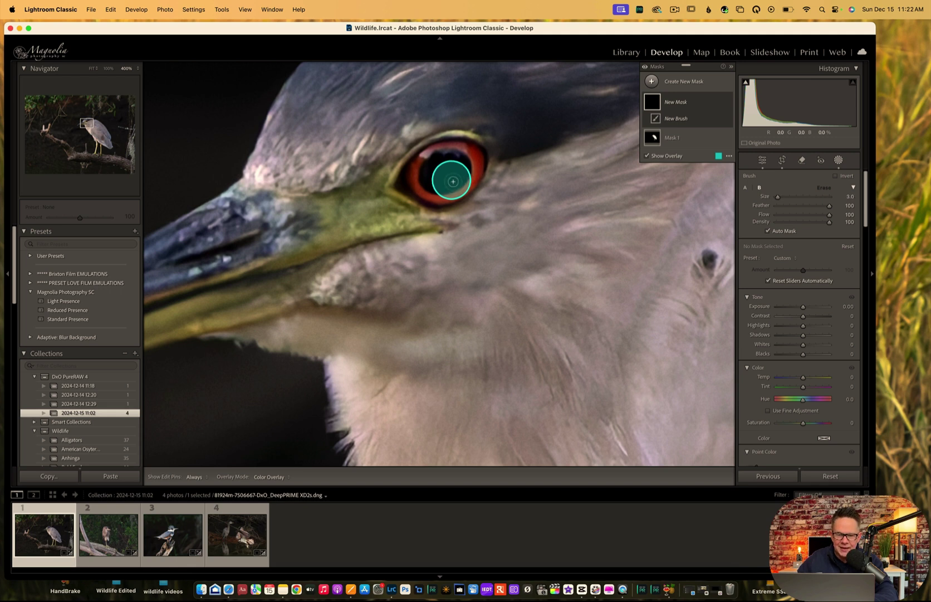
key(bracketleft)
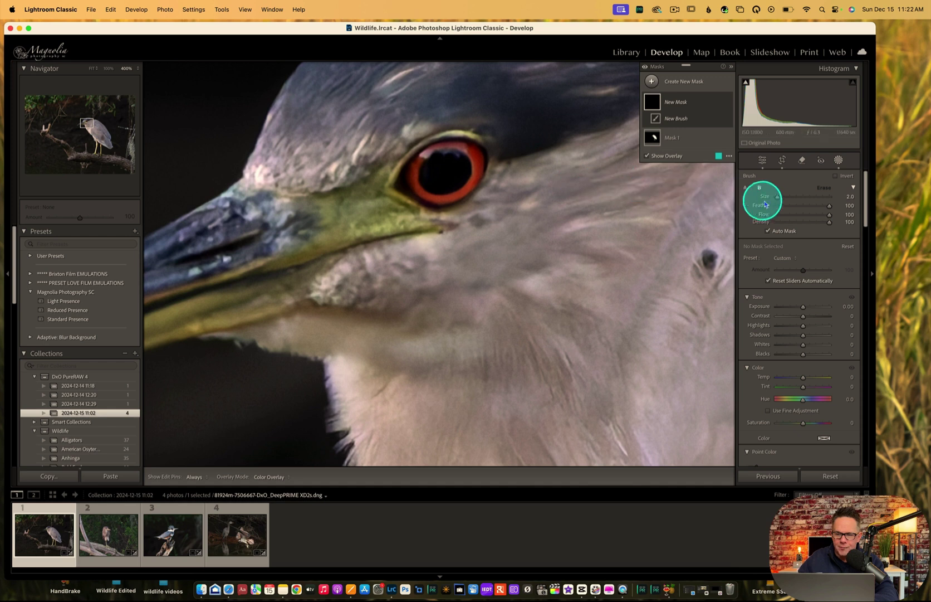
drag(777, 197, 776, 199)
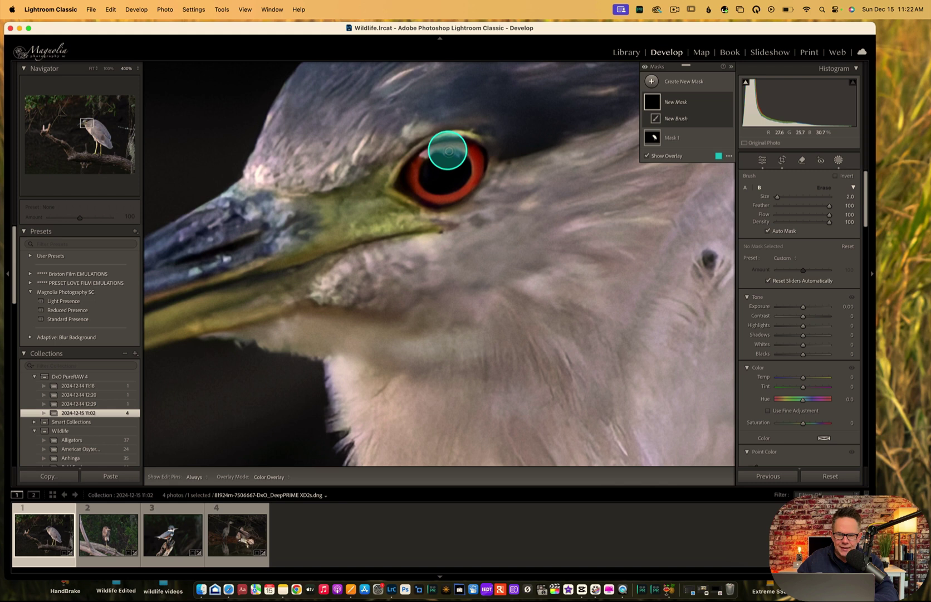
key(bracketright)
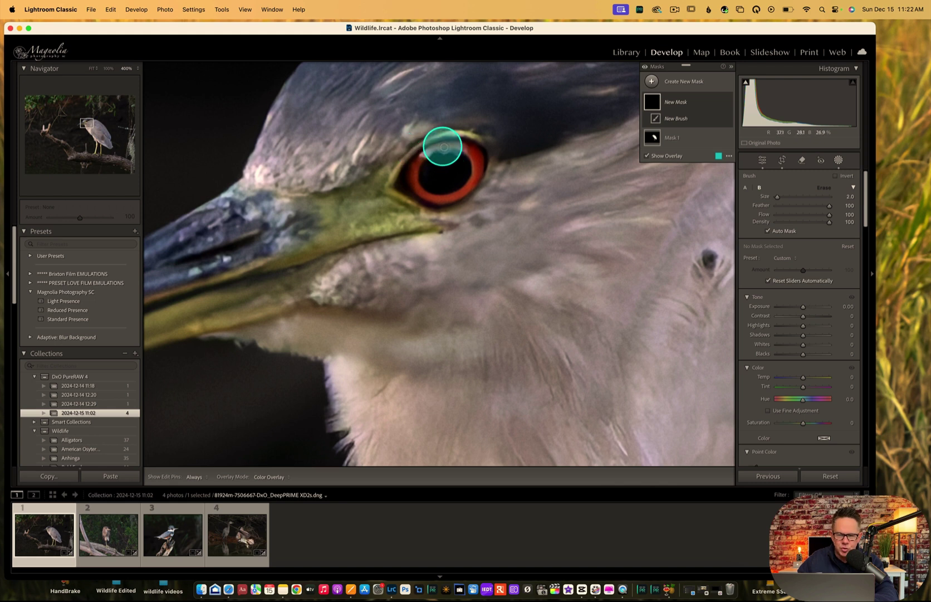
key(h)
mouse_move(421, 161)
mouse_down()
mouse_move(430, 196)
mouse_move(473, 178)
mouse_move(467, 153)
mouse_move(443, 150)
mouse_move(469, 151)
mouse_move(480, 166)
mouse_move(476, 181)
mouse_move(479, 157)
mouse_move(466, 147)
mouse_move(426, 153)
mouse_move(416, 164)
mouse_move(422, 192)
mouse_move(466, 194)
mouse_move(433, 199)
mouse_move(473, 186)
mouse_move(479, 175)
mouse_move(476, 151)
mouse_move(446, 147)
mouse_move(423, 157)
mouse_move(416, 189)
mouse_up()
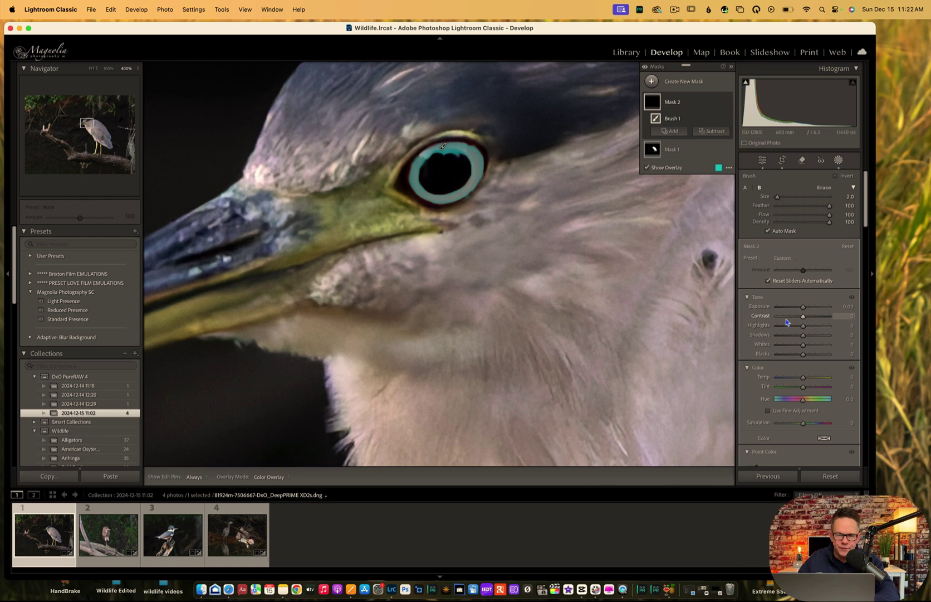
Raise the iris mask's Exposure to 0.62 and check the effect on the whole photo
drag(806, 308, 809, 311)
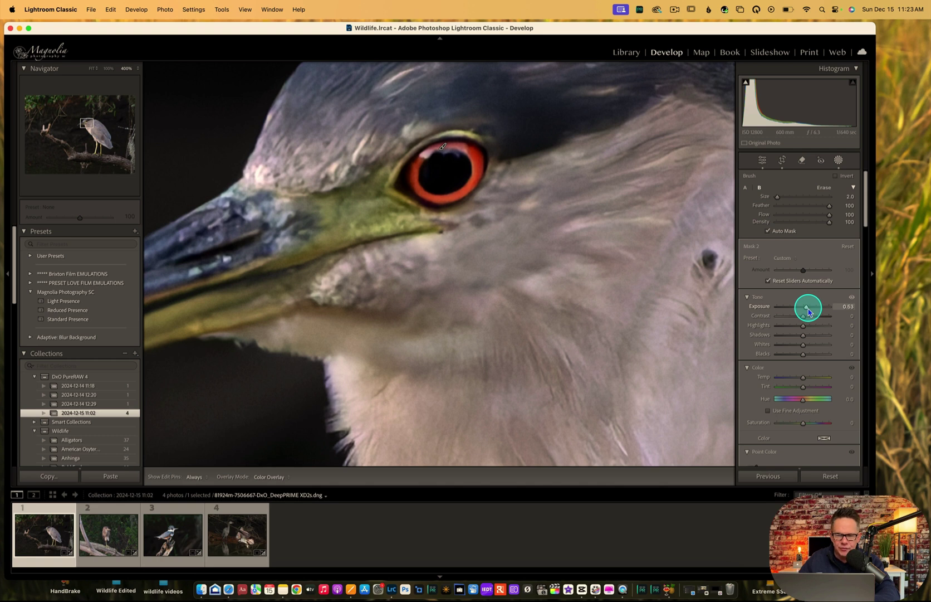
mouse_move(809, 311)
mouse_down()
mouse_move(823, 310)
mouse_move(807, 308)
mouse_up()
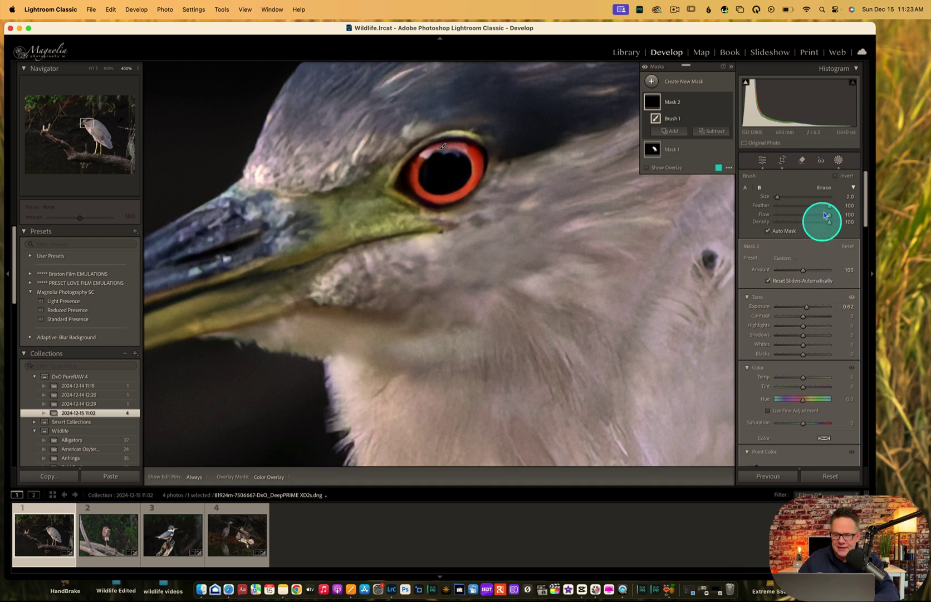
click(837, 165)
click(686, 216)
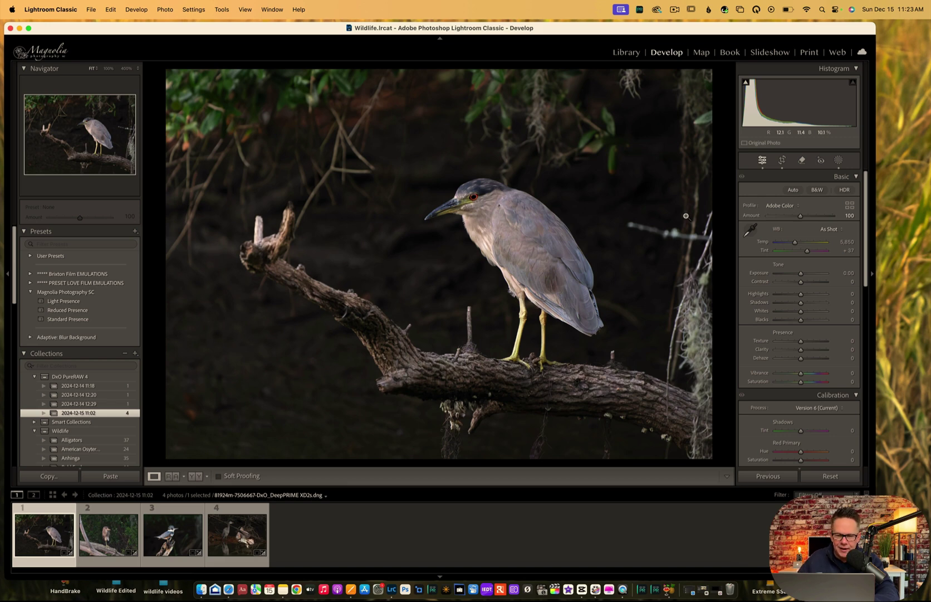
click(689, 215)
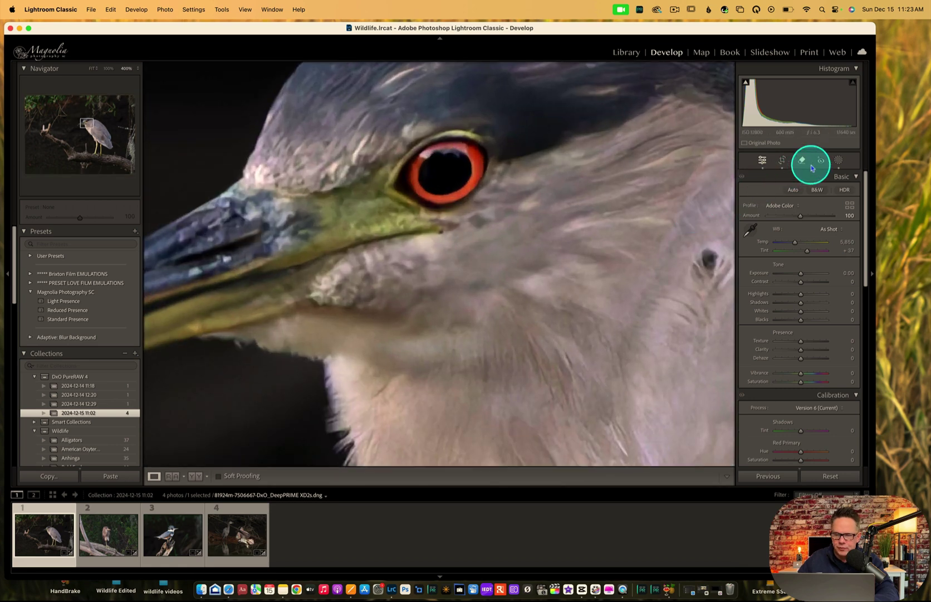
Reopen the iris mask and reset its Exposure to 0
click(839, 160)
click(689, 105)
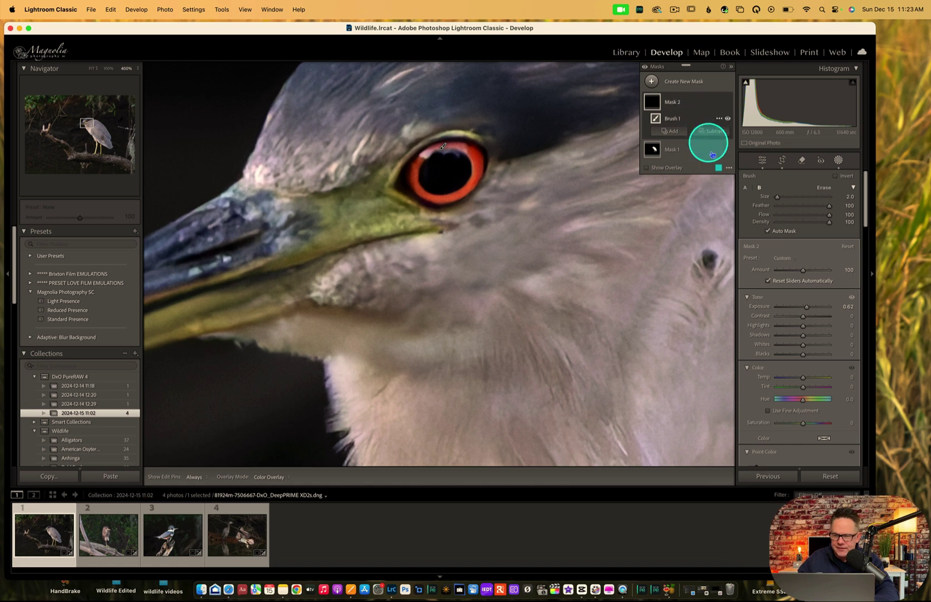
click(808, 307)
double_click(807, 307)
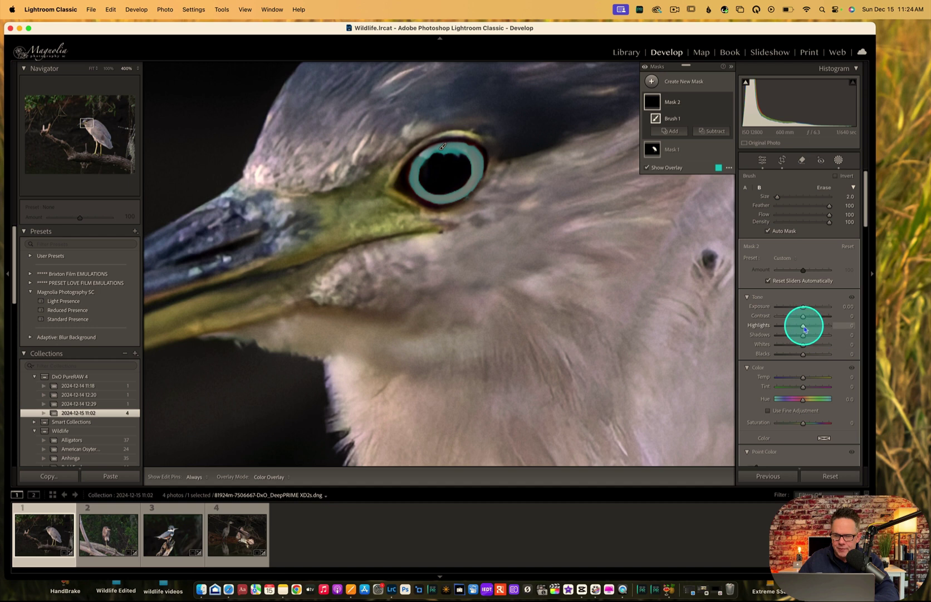
Try Highlights at 20 on the iris mask and reset the value
drag(803, 325, 814, 327)
drag(815, 326, 800, 328)
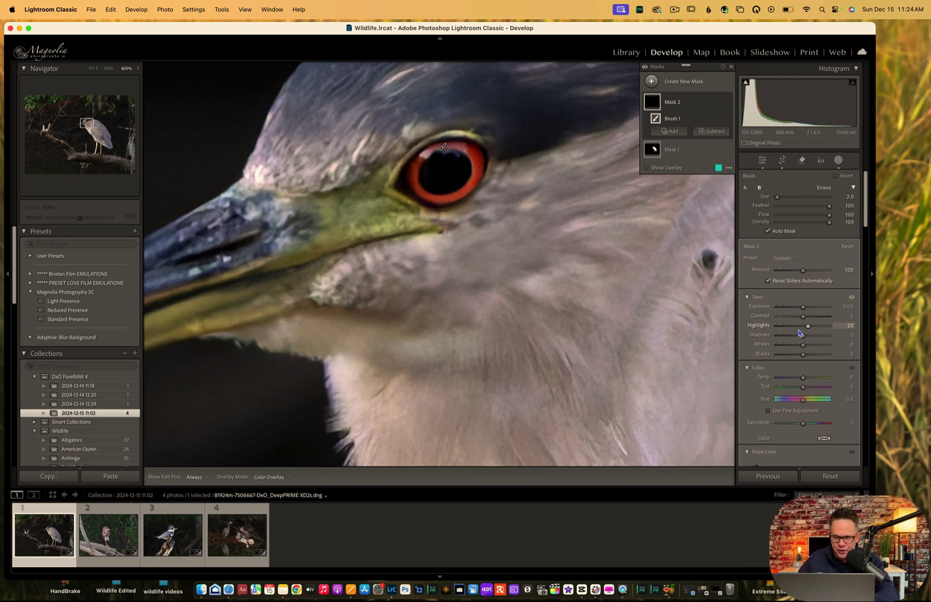
click(809, 327)
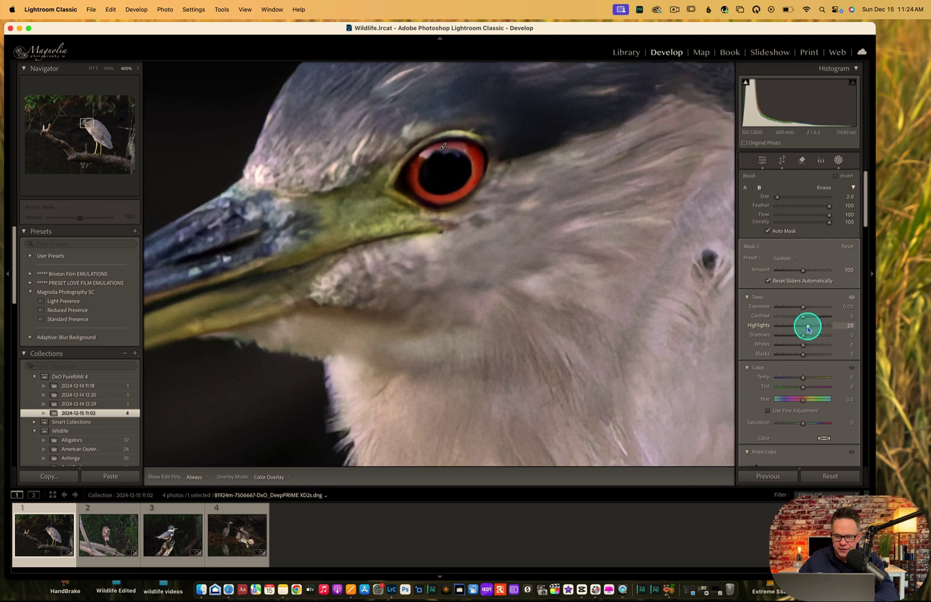
key(o)
double_click(808, 326)
Try an Exposure of about 0.6 on the iris mask, reset it, and try Highlights at 59 instead
drag(803, 309, 806, 310)
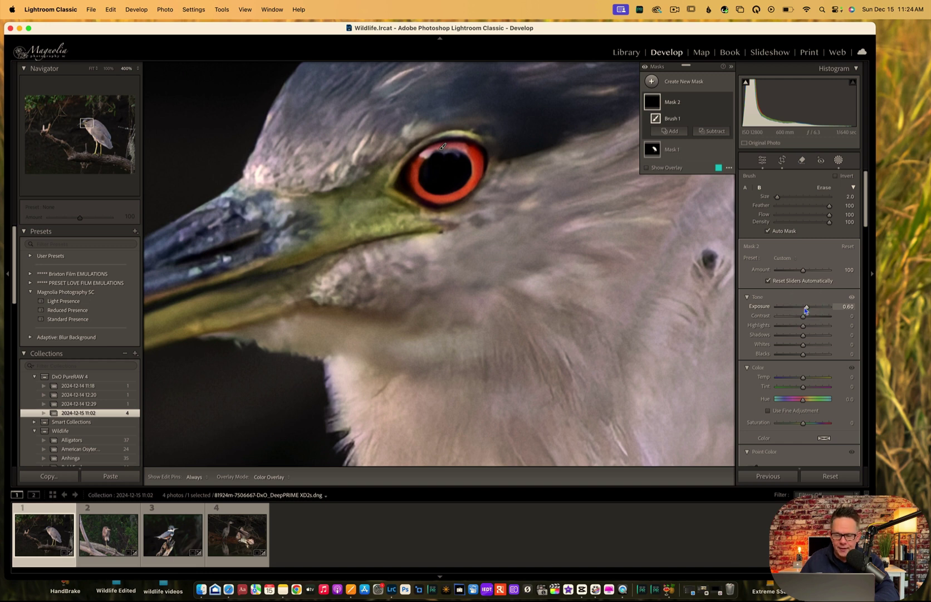
double_click(806, 311)
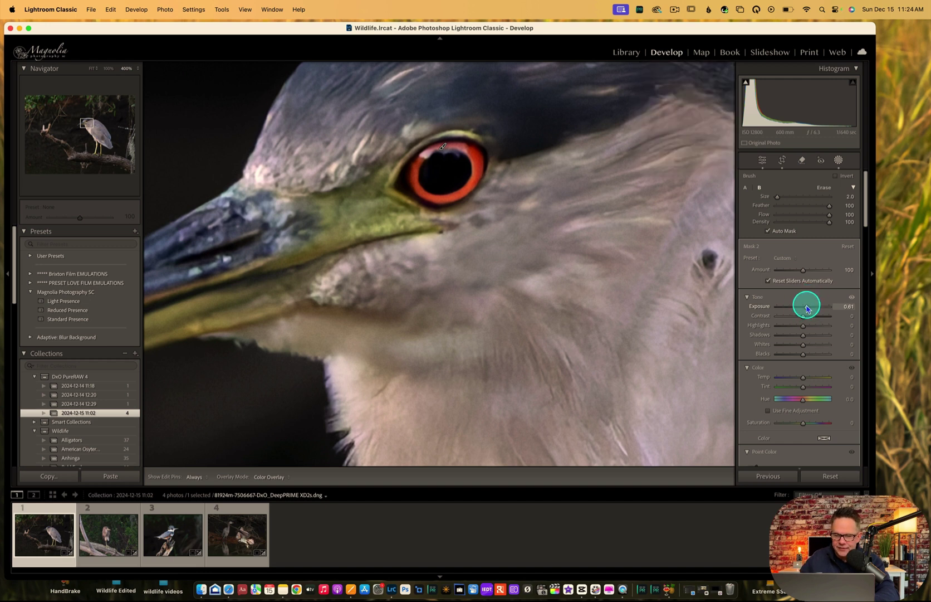
drag(803, 326, 815, 327)
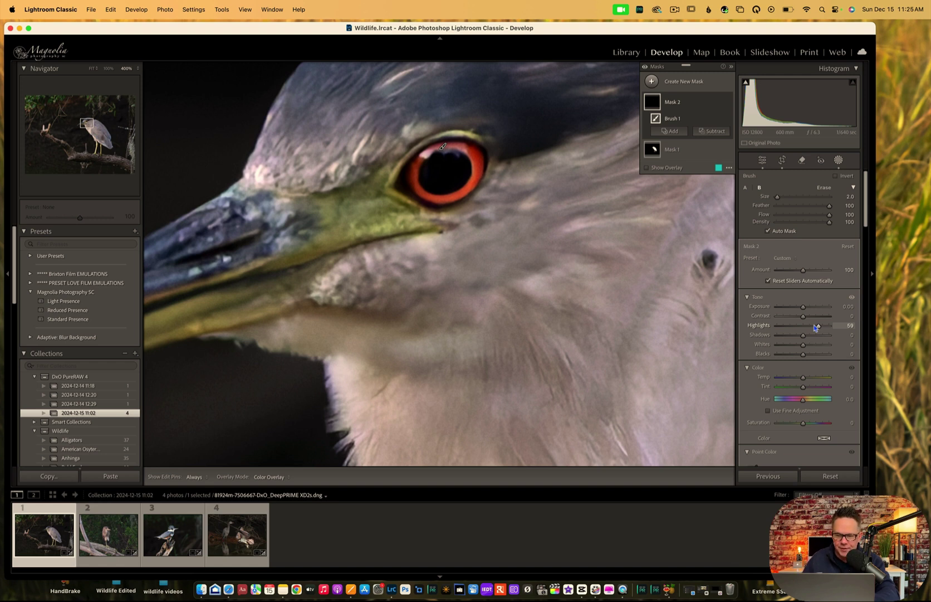
Reset the iris mask's Highlights to 0 and set its Exposure to 0.57
mouse_move(817, 328)
mouse_down()
mouse_move(821, 307)
mouse_move(807, 310)
mouse_up()
double_click(817, 327)
click(793, 353)
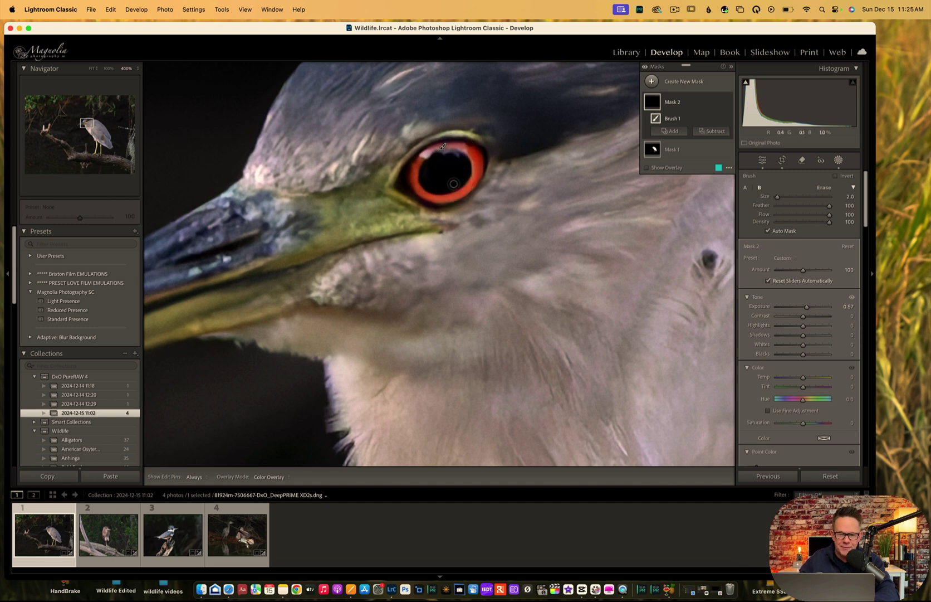
Create another brush mask with brush size 5 and paint it over the black pupil of the heron's eye
mouse_move(444, 191)
mouse_down()
mouse_move(429, 185)
mouse_move(449, 190)
mouse_move(443, 194)
mouse_move(469, 177)
mouse_up()
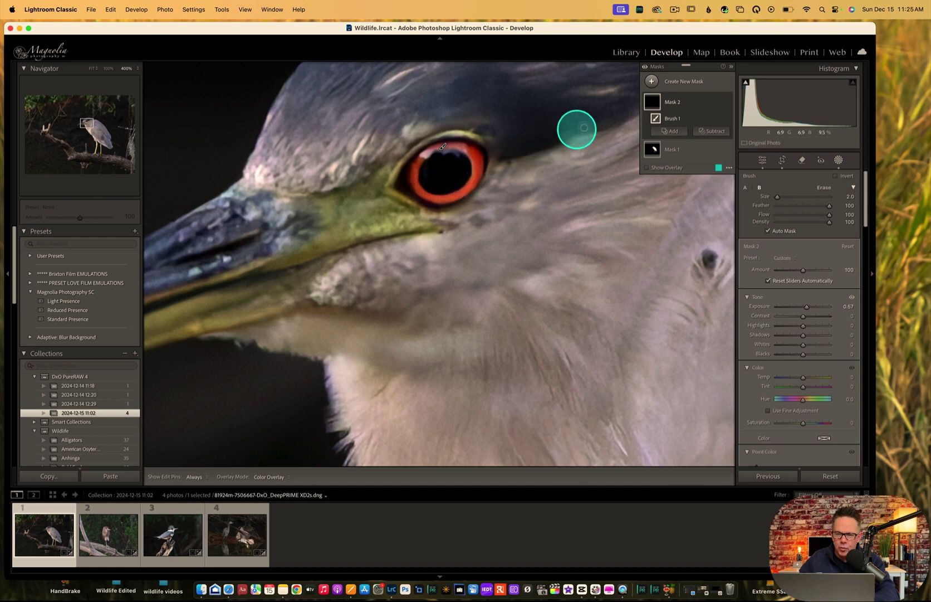
click(652, 82)
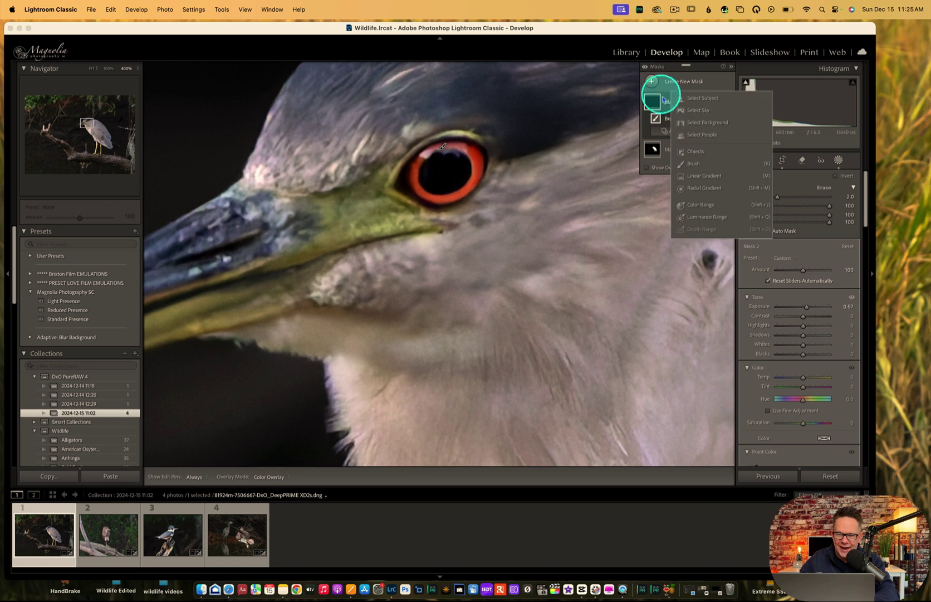
click(691, 166)
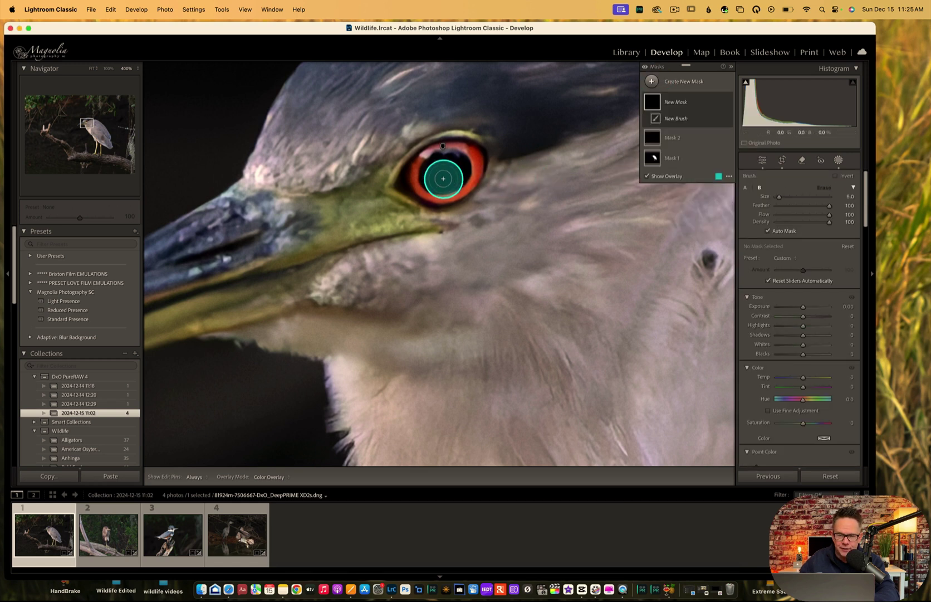
key(bracketleft)
mouse_move(440, 161)
mouse_down()
mouse_move(462, 173)
mouse_move(450, 183)
mouse_move(432, 186)
mouse_move(435, 159)
mouse_move(424, 177)
mouse_move(435, 186)
mouse_move(443, 168)
mouse_up()
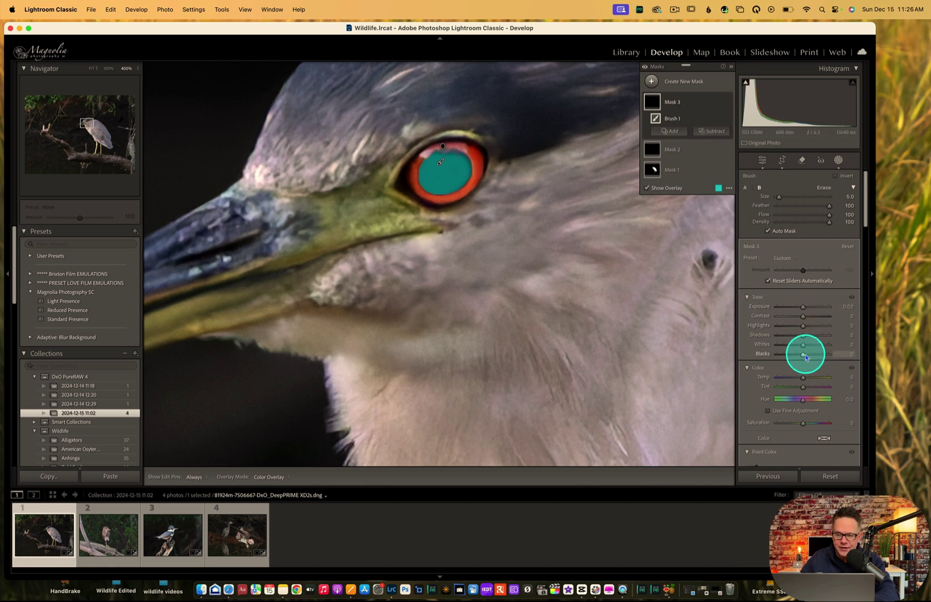
Set the pupil mask's Exposure to -0.49 and finish masking
drag(804, 357, 803, 357)
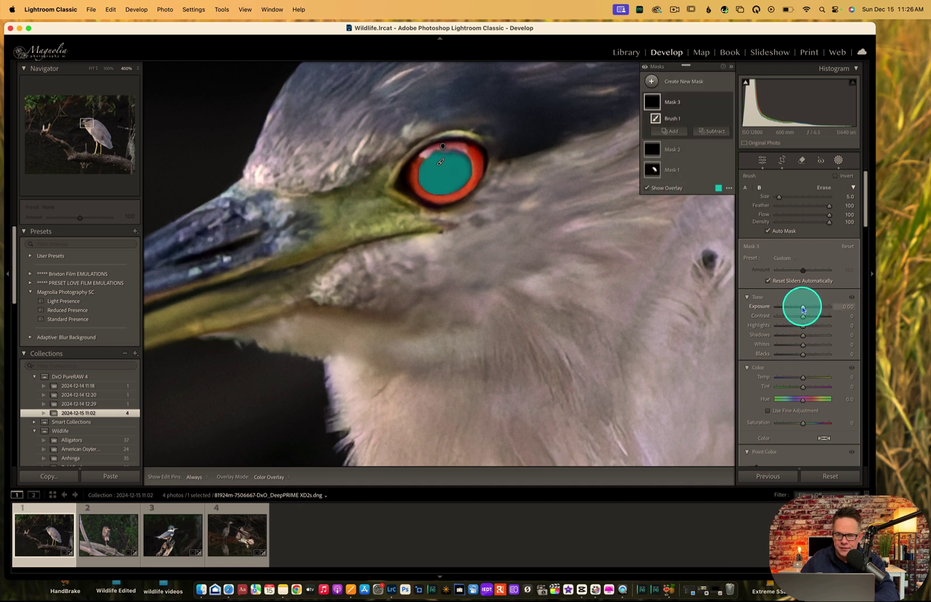
drag(802, 308, 800, 311)
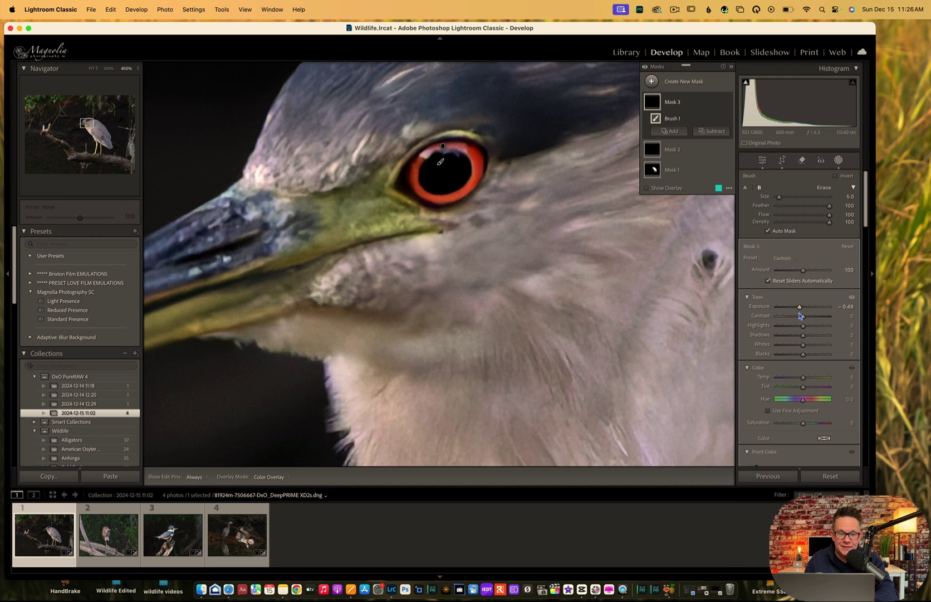
click(800, 315)
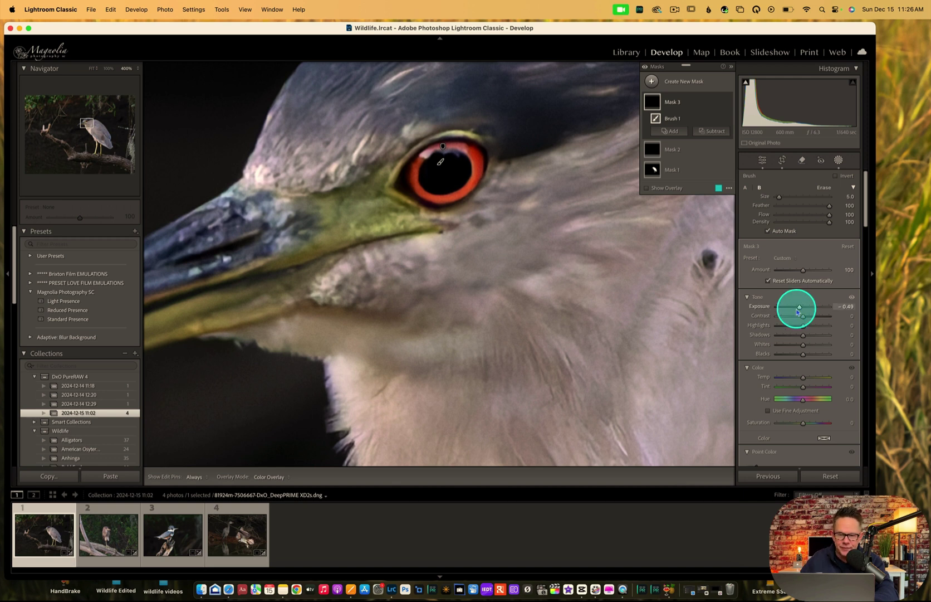
click(840, 161)
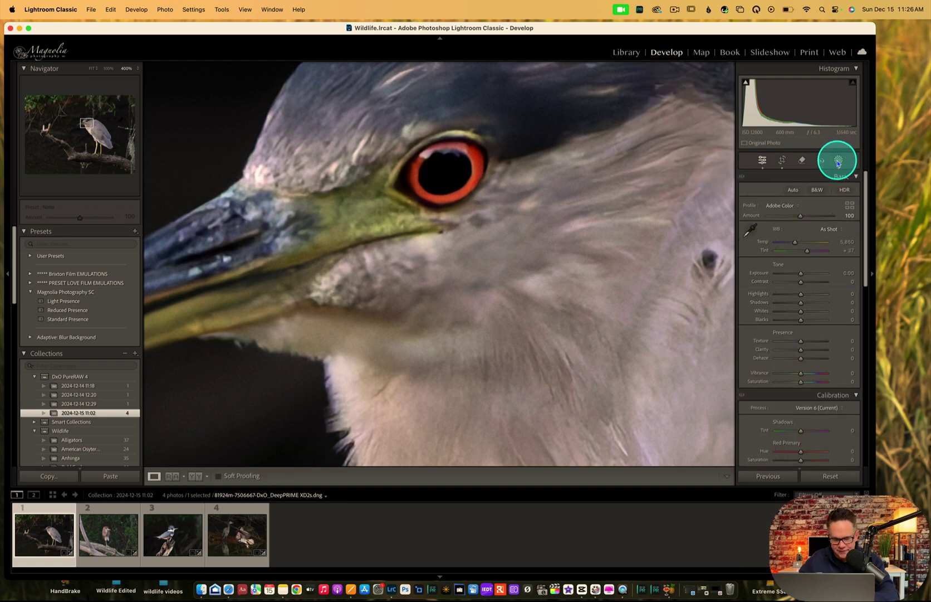
Compare the whole heron photo before and after the eye edits
key(z)
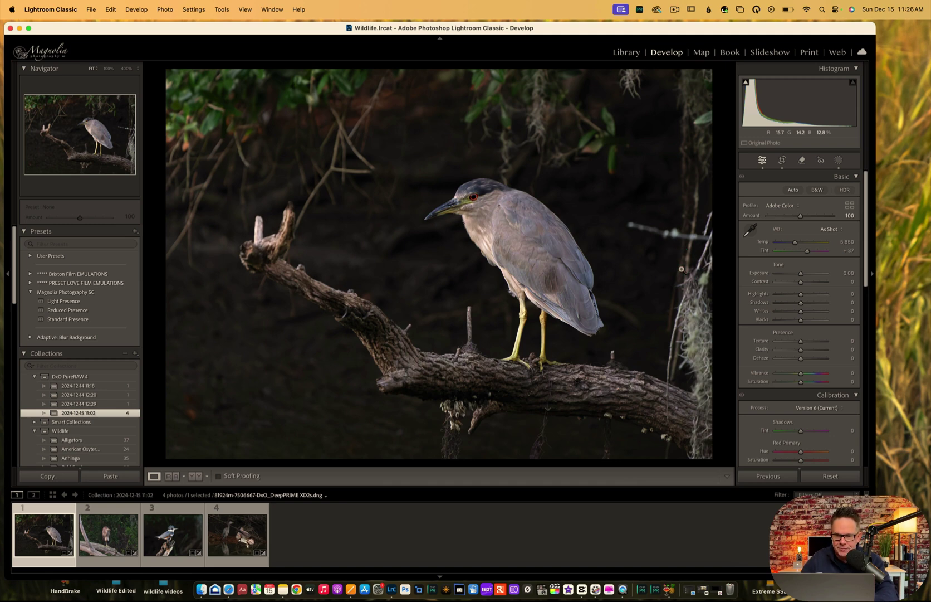
key(backslash)
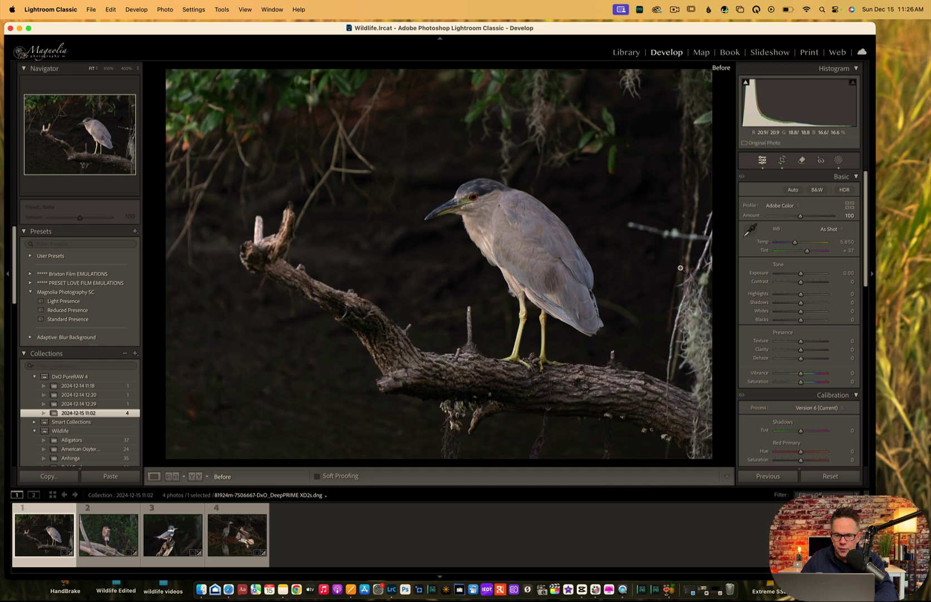
key(backslash)
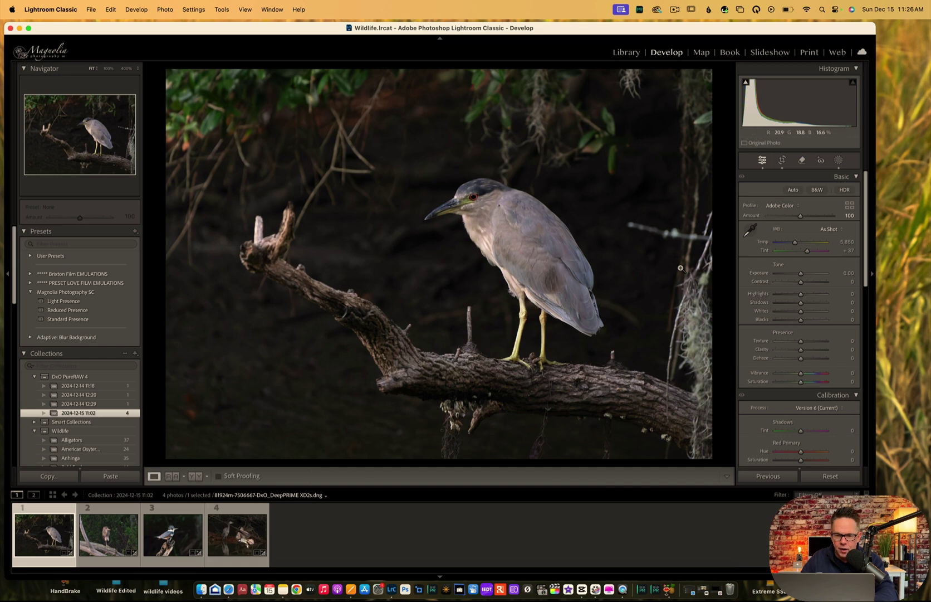
key(backslash)
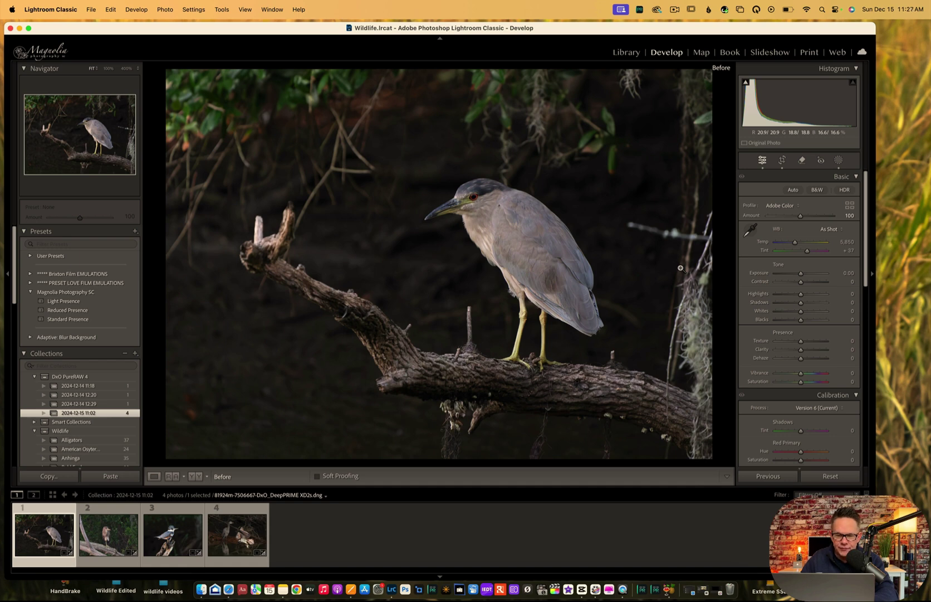
key(backslash)
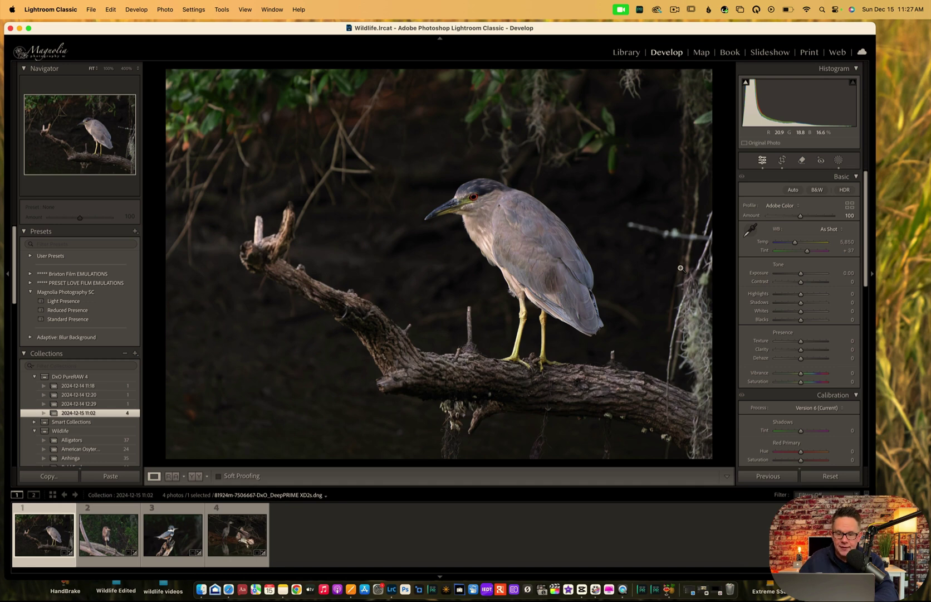
click(680, 267)
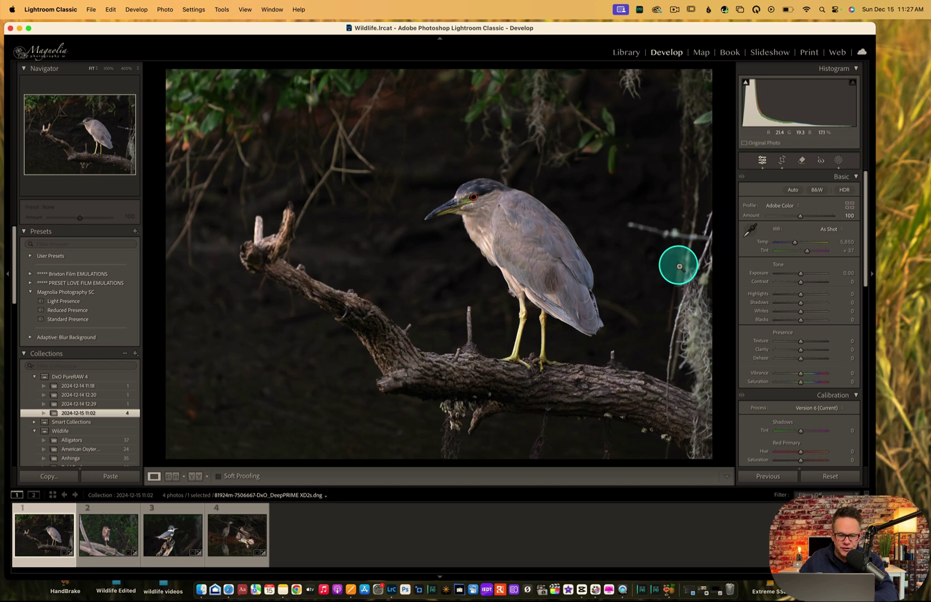
Create an Objects mask with brush size 8 over the heron's front leg, the one nearer its beak
key(shift+w)
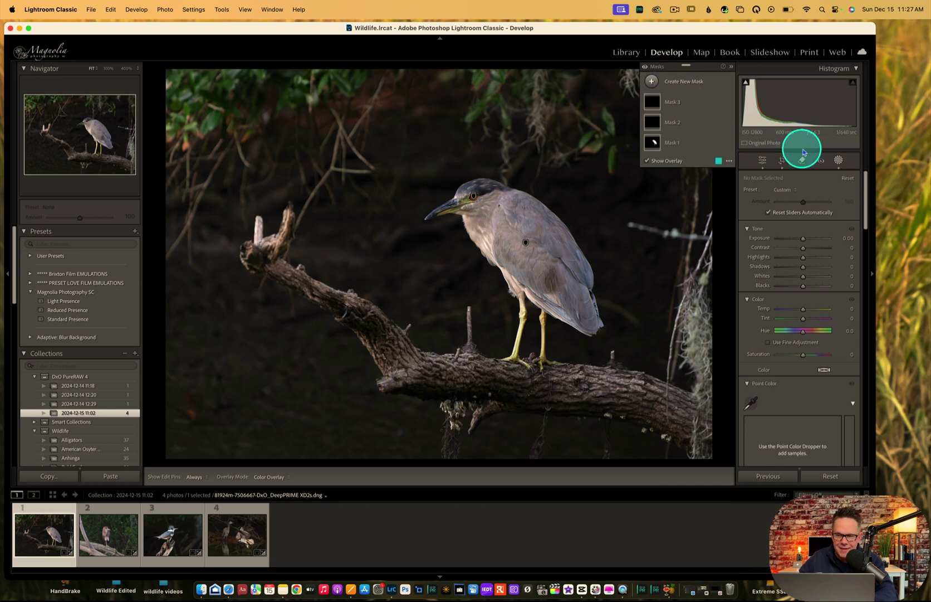
click(652, 82)
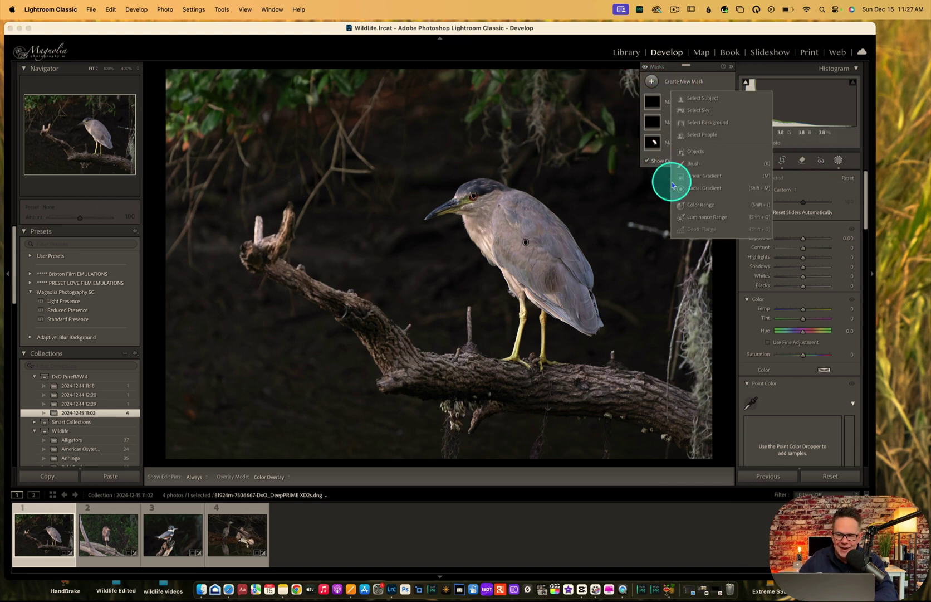
click(696, 152)
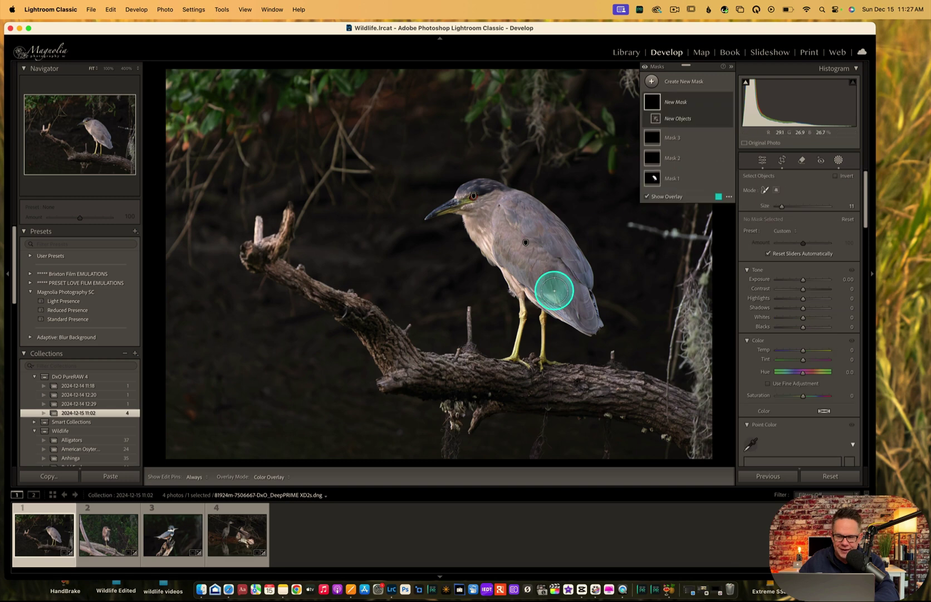
scroll(527, 328, down, 3)
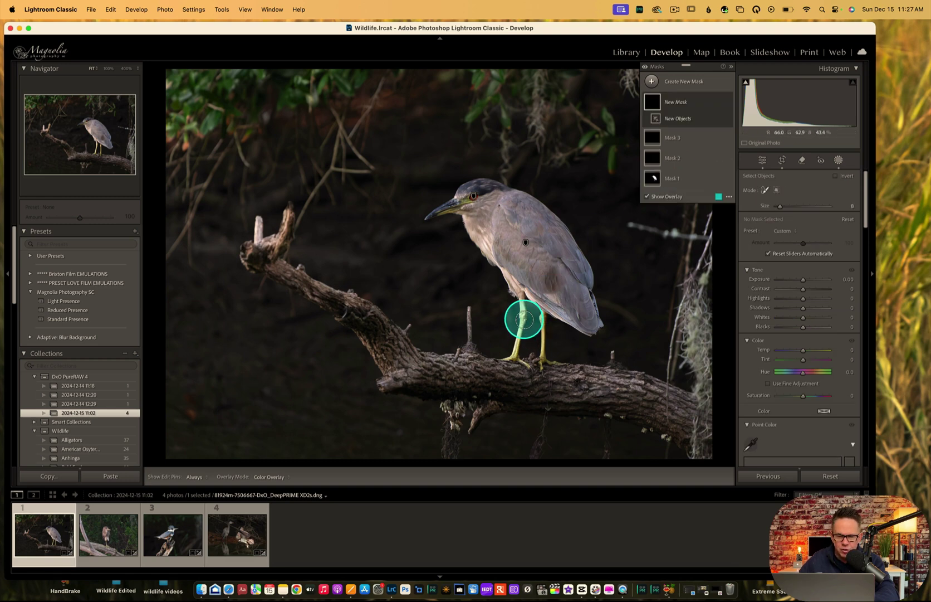
drag(522, 308, 516, 353)
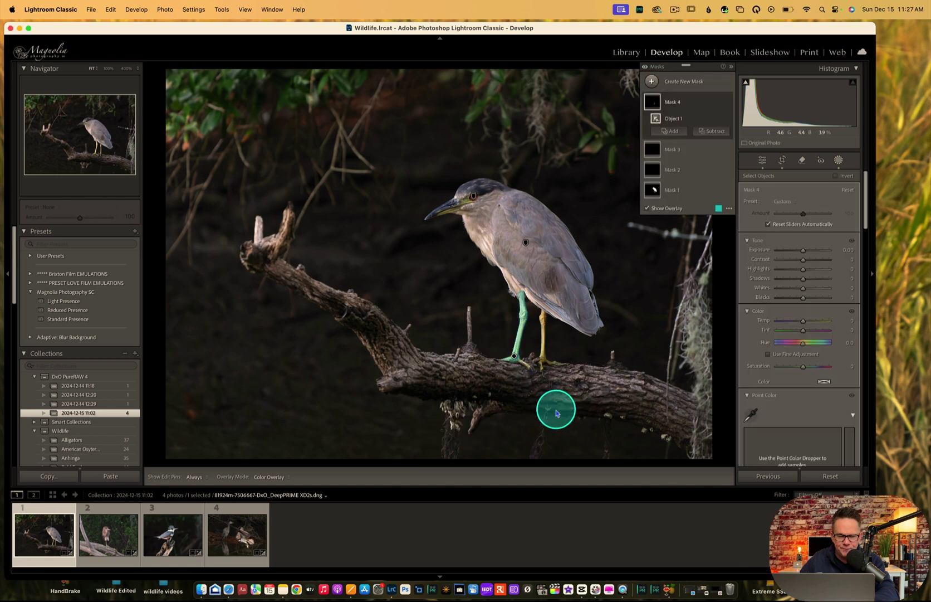
Add the heron's other leg to the same mask with a second Objects selection
click(674, 132)
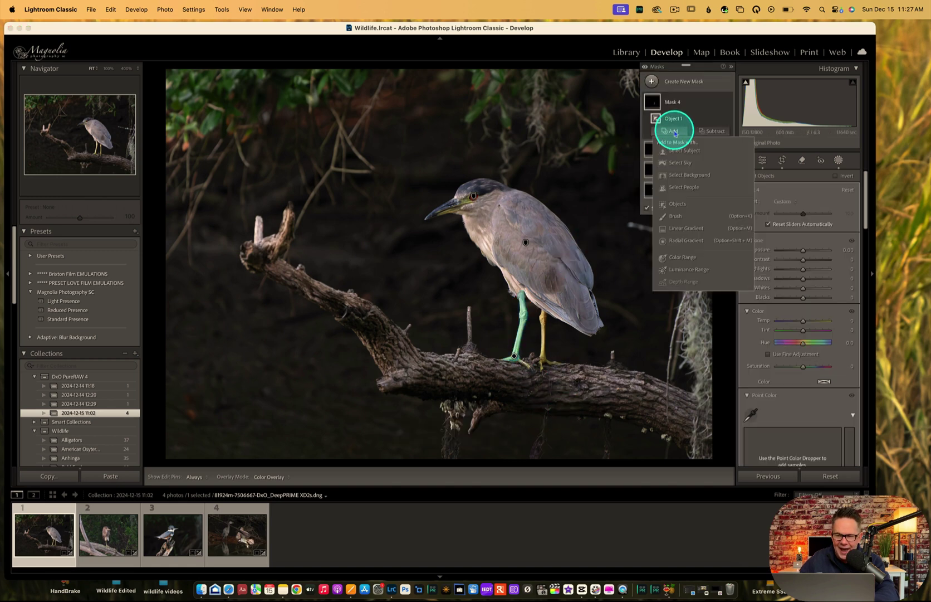
click(675, 203)
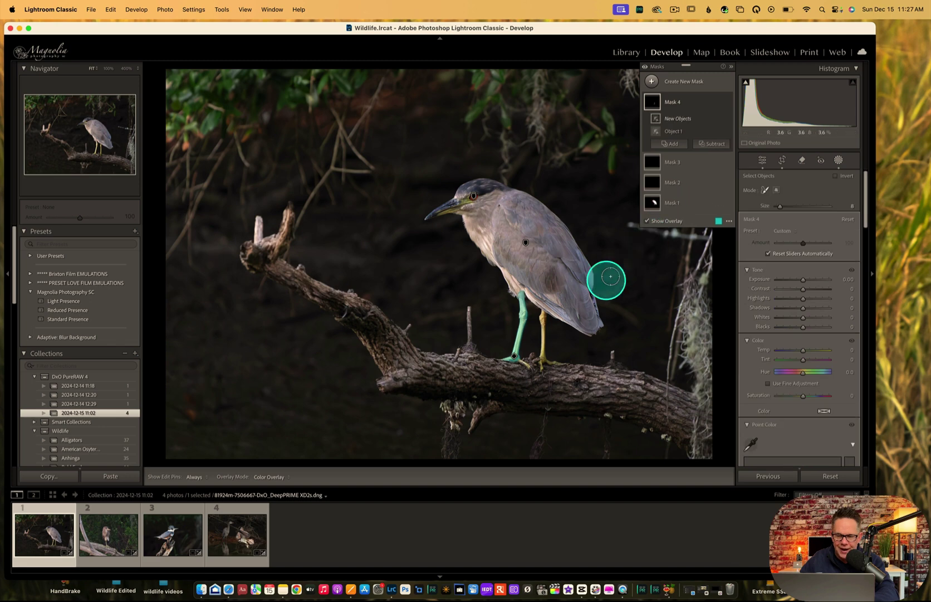
drag(541, 312, 544, 354)
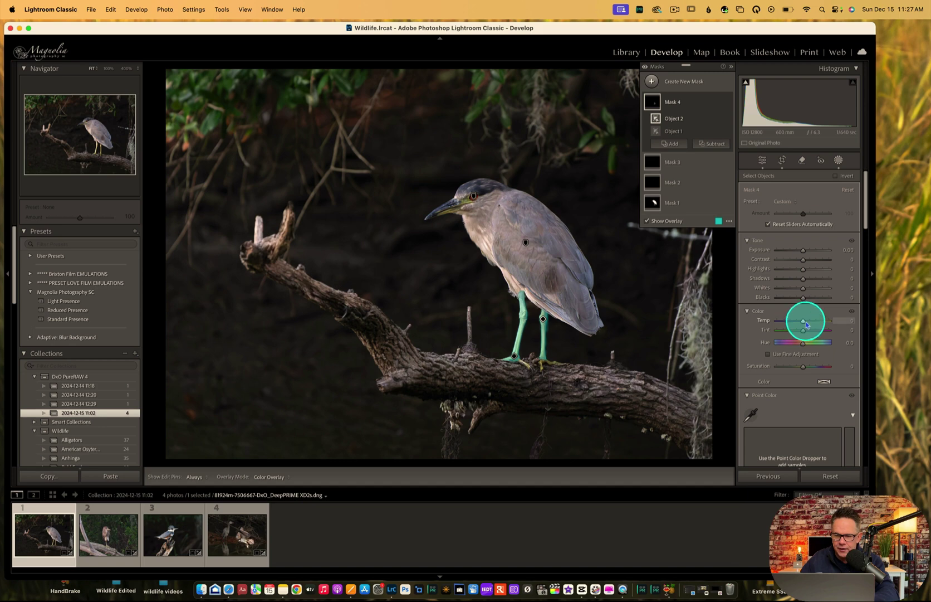
Set the leg mask's Temp to 20, then compare the heron photo before and after with masking closed
mouse_move(806, 325)
mouse_down()
mouse_move(784, 323)
mouse_move(808, 322)
mouse_up()
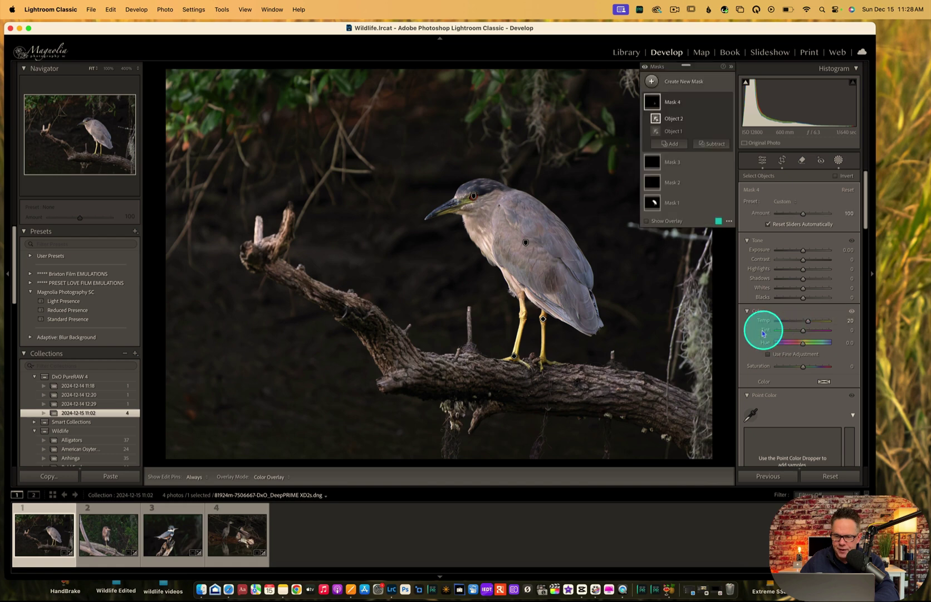
click(838, 161)
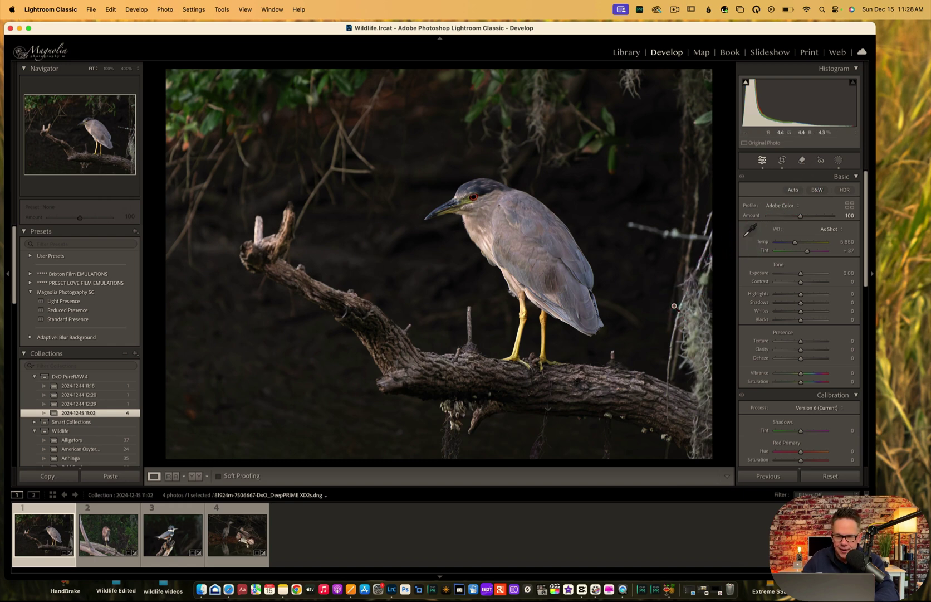
key(backslash)
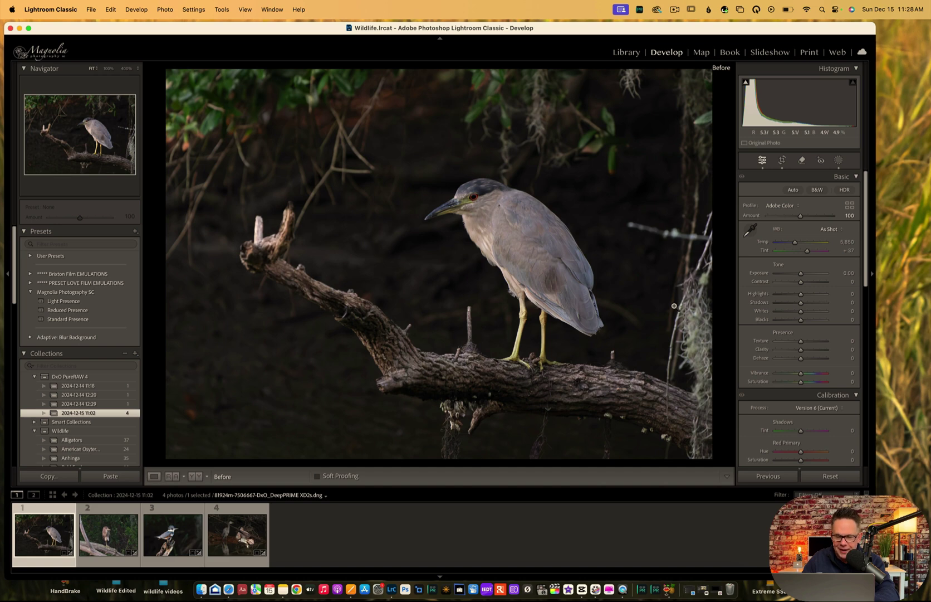
key(backslash)
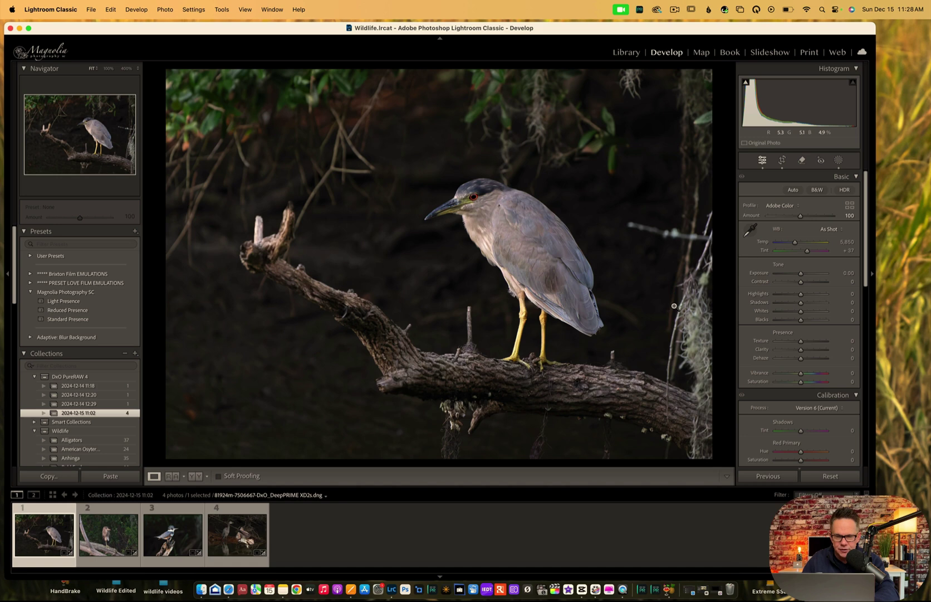
In the second photo, the brown streaked heron, create a brush mask with size 2 and paint it over the orange iris
click(107, 530)
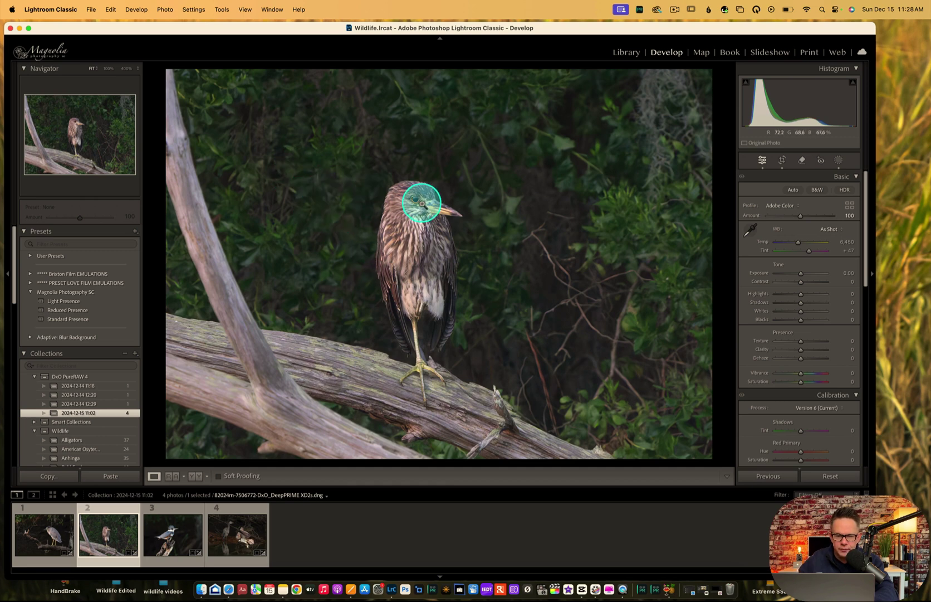
click(423, 202)
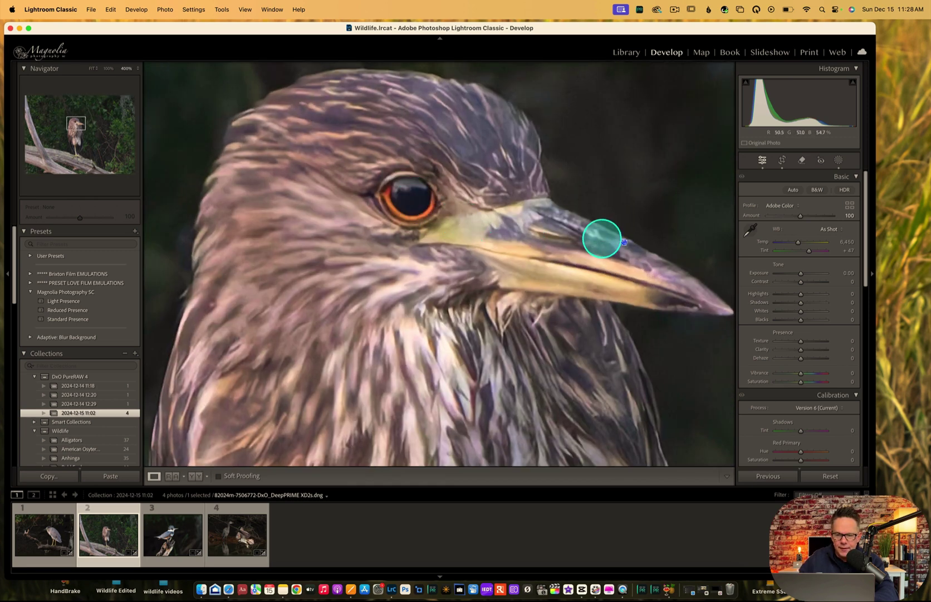
click(838, 161)
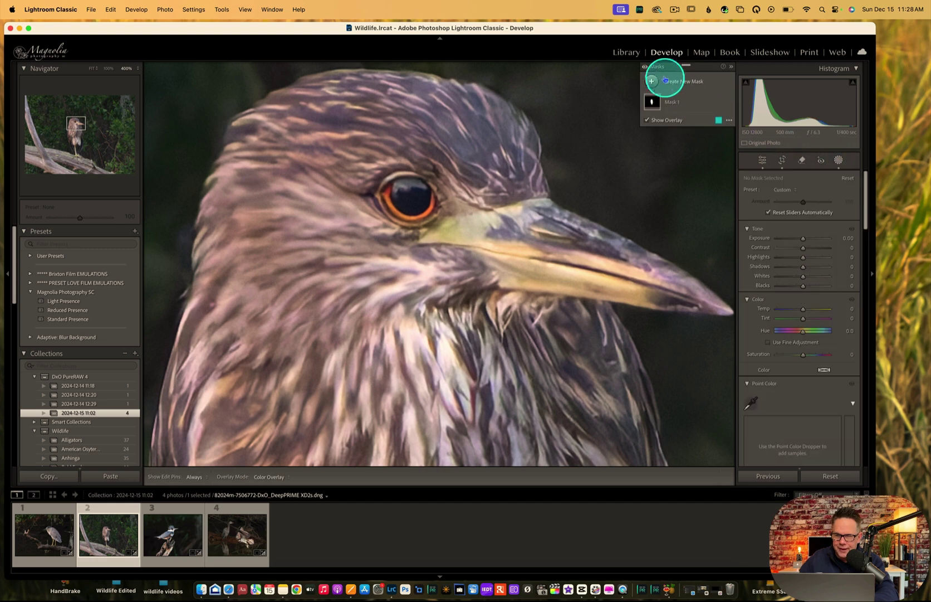
click(652, 81)
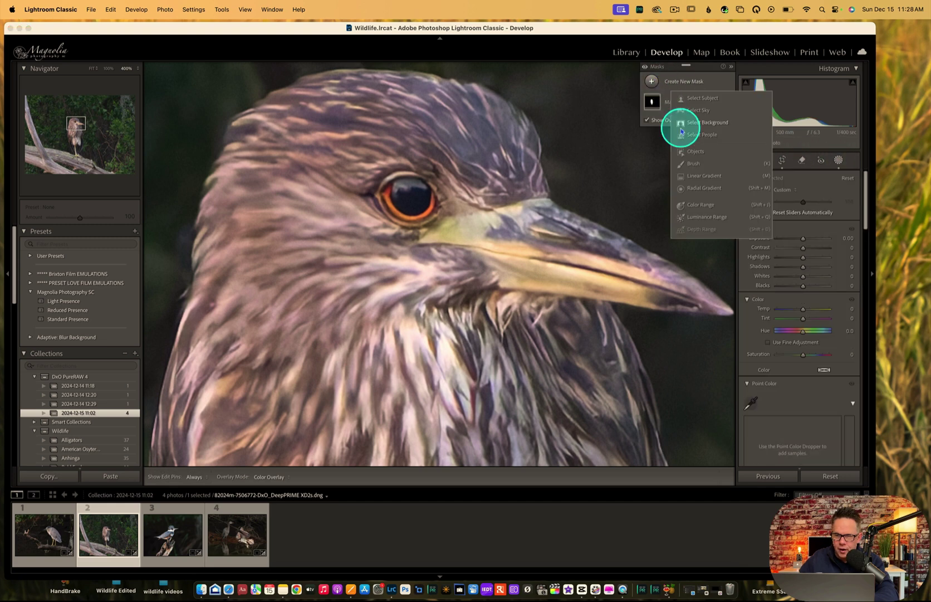
click(692, 163)
key(bracketleft)
key(bracketleft)
key(bracketleft)
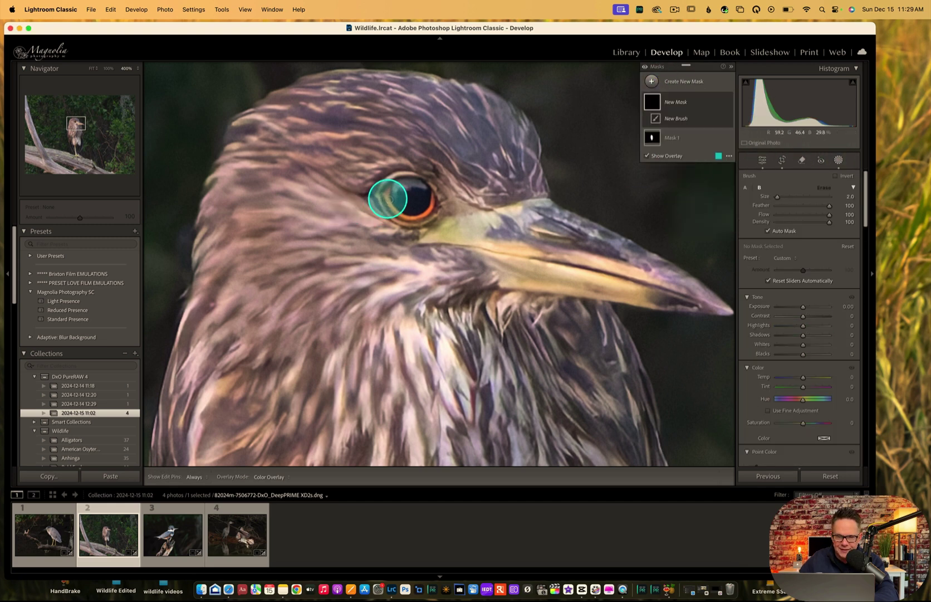
mouse_move(388, 190)
mouse_down()
mouse_move(400, 213)
mouse_move(428, 211)
mouse_move(431, 196)
mouse_move(408, 219)
mouse_move(383, 187)
mouse_up()
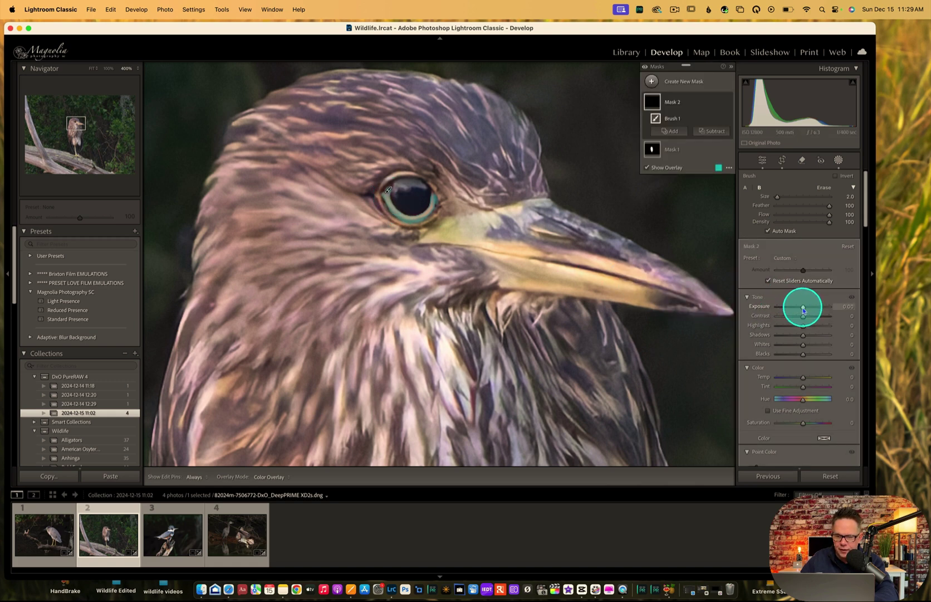
Set the iris mask's Exposure to 0.54
drag(804, 310, 793, 330)
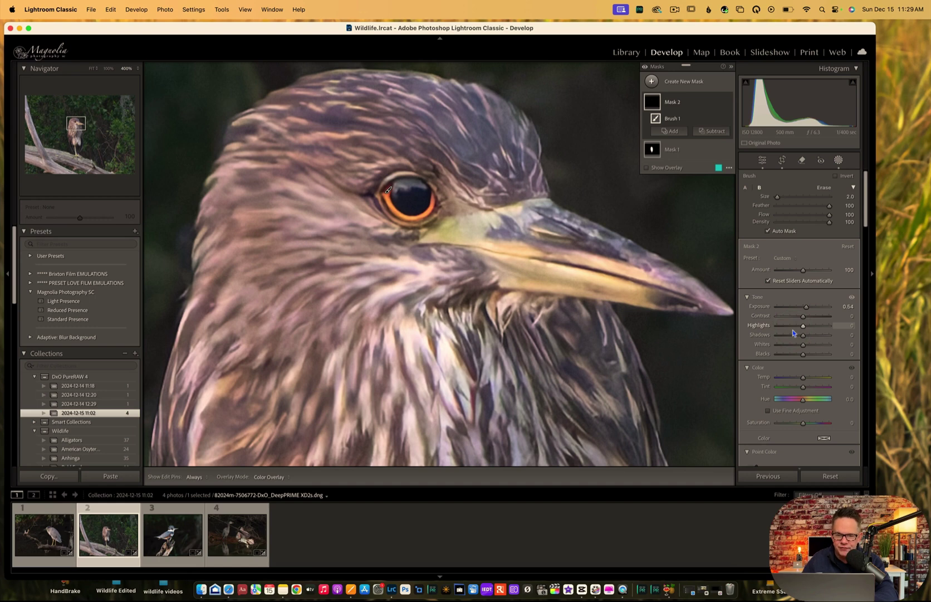
drag(812, 330, 813, 332)
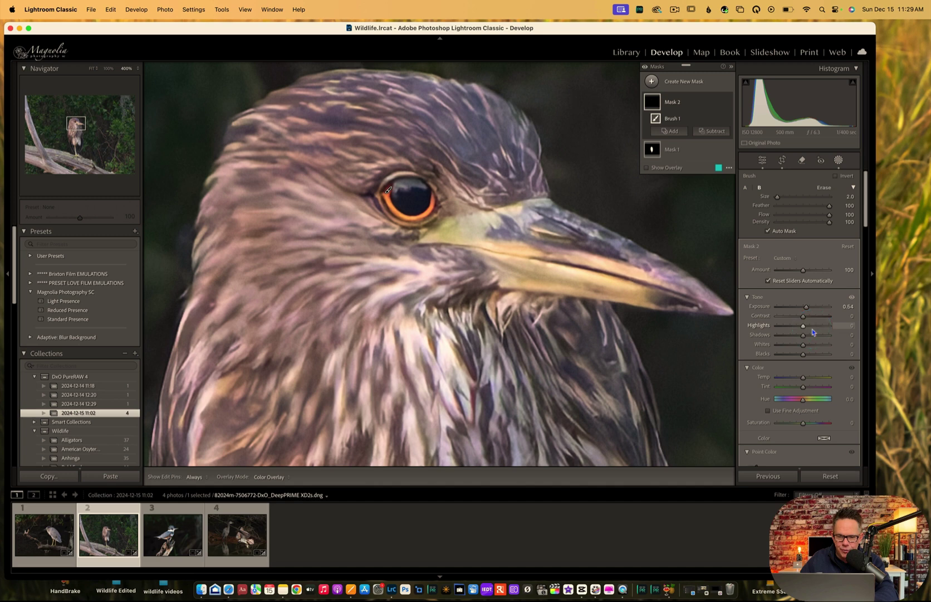
drag(760, 264, 725, 237)
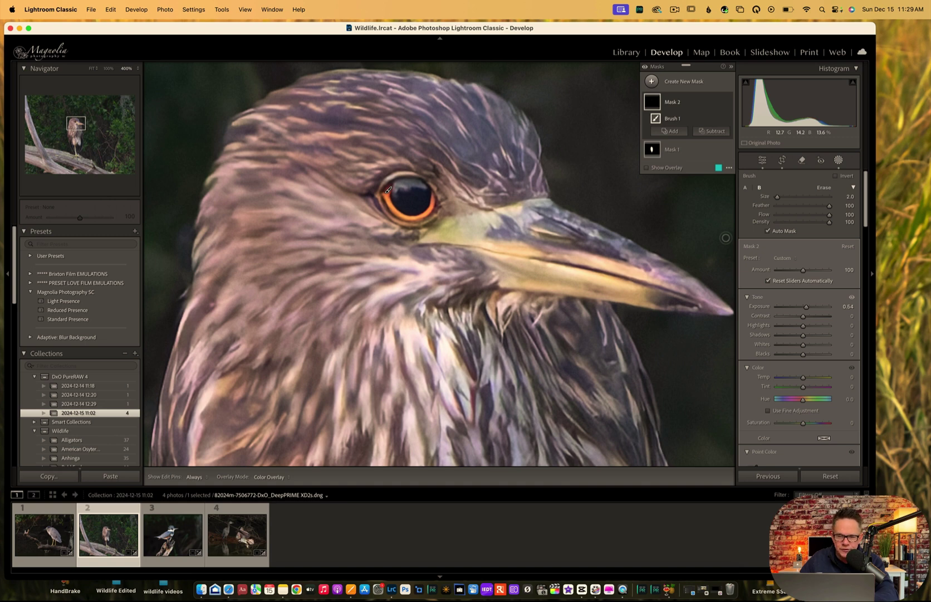
Paint a new brush mask over the dark pupil and set its Exposure to -0.19
click(652, 82)
drag(654, 85, 689, 164)
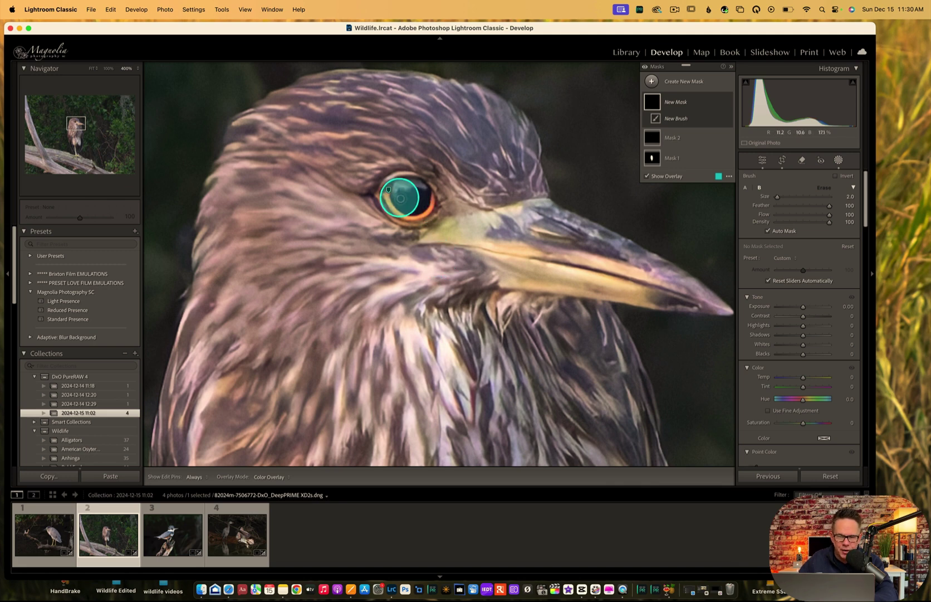
key(h)
mouse_move(399, 195)
mouse_down()
mouse_move(423, 192)
mouse_move(430, 203)
mouse_move(406, 213)
mouse_move(400, 205)
mouse_move(419, 196)
mouse_move(411, 207)
mouse_move(415, 196)
mouse_move(397, 194)
mouse_move(420, 191)
mouse_move(415, 204)
mouse_up()
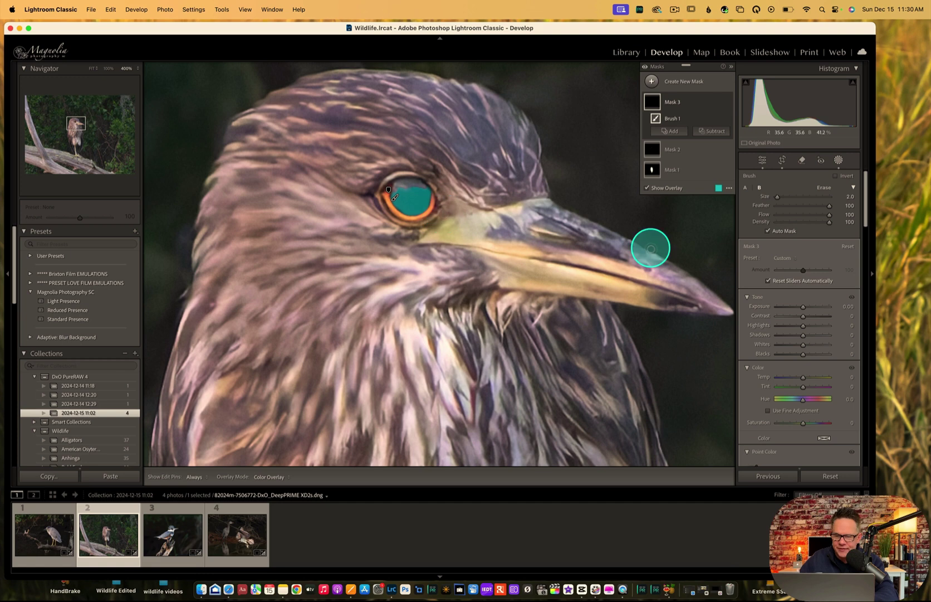
drag(798, 308, 802, 308)
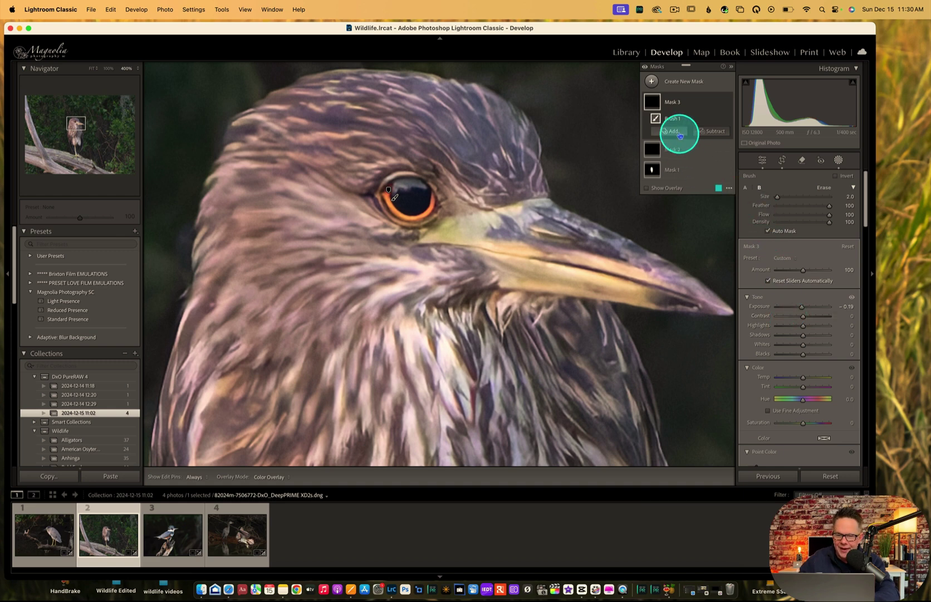
Create another brush mask and paint it over the light reflection along the upper part of the pupil
click(650, 83)
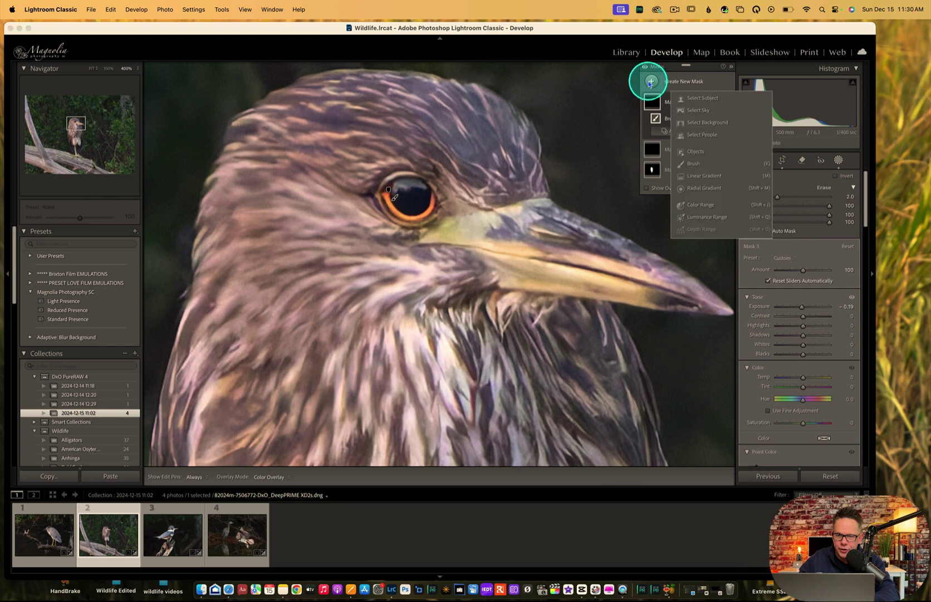
click(691, 165)
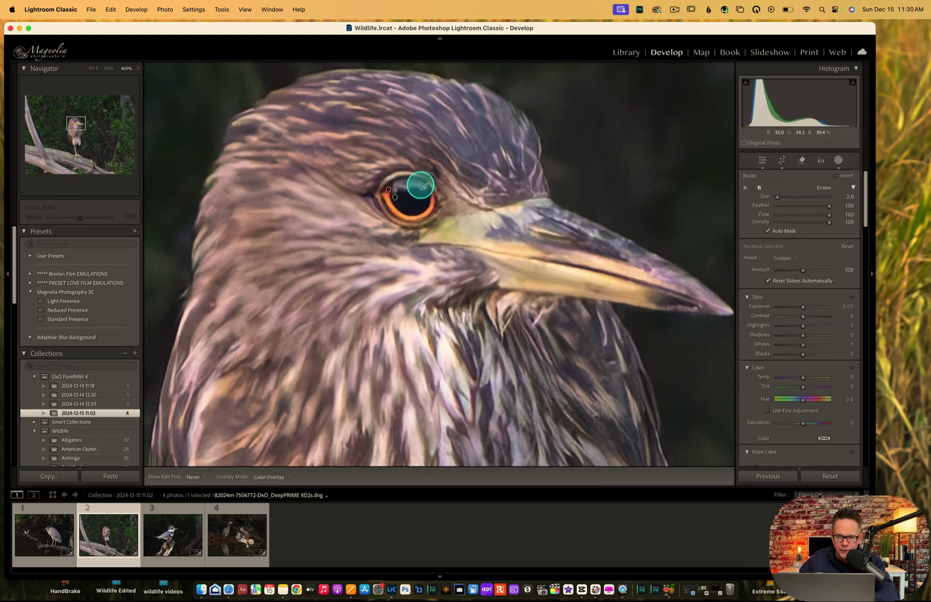
key(h)
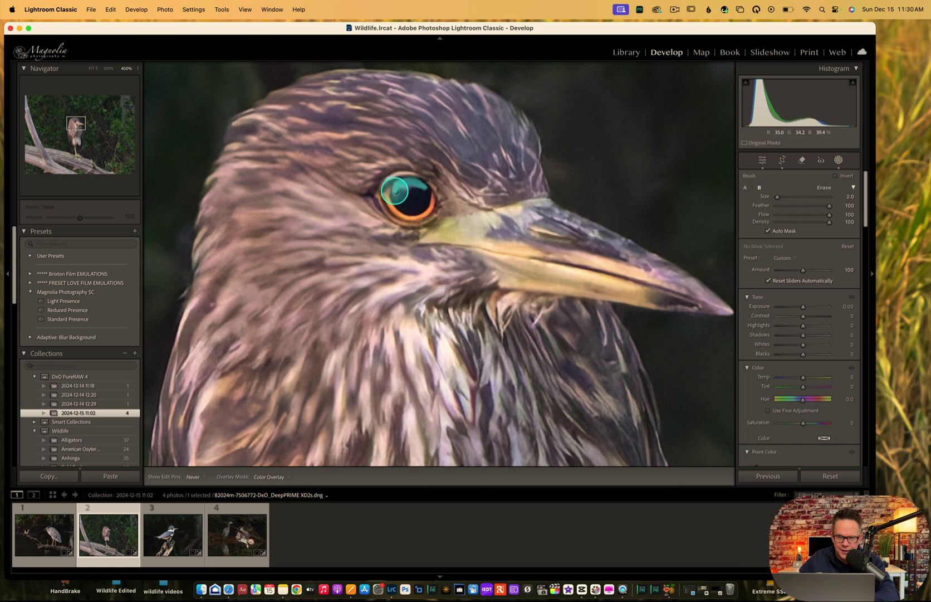
drag(405, 188, 424, 186)
key(h)
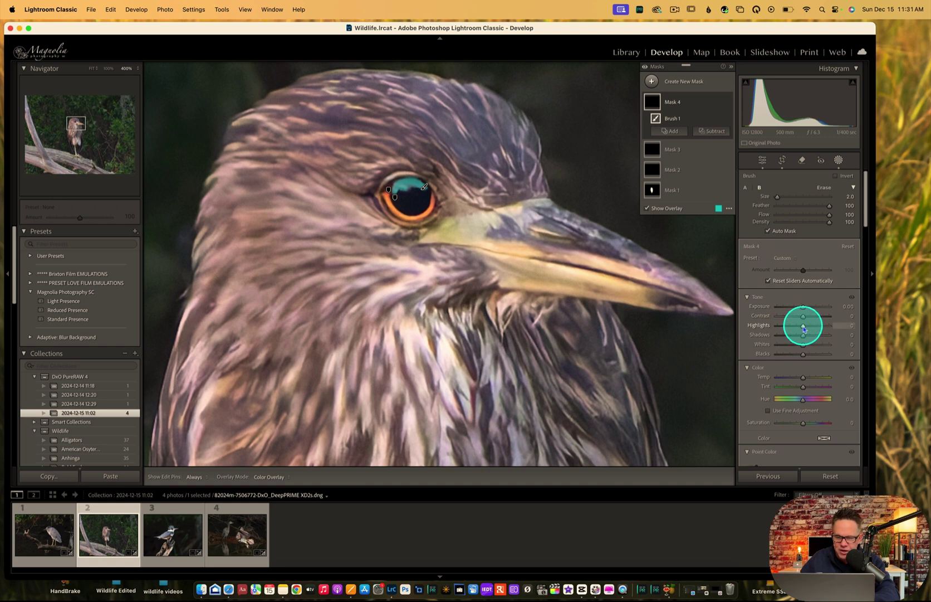
Set the reflection mask's Highlights to 66 and finish masking
mouse_move(803, 329)
mouse_down()
mouse_move(838, 324)
mouse_move(819, 323)
mouse_up()
drag(804, 377, 806, 380)
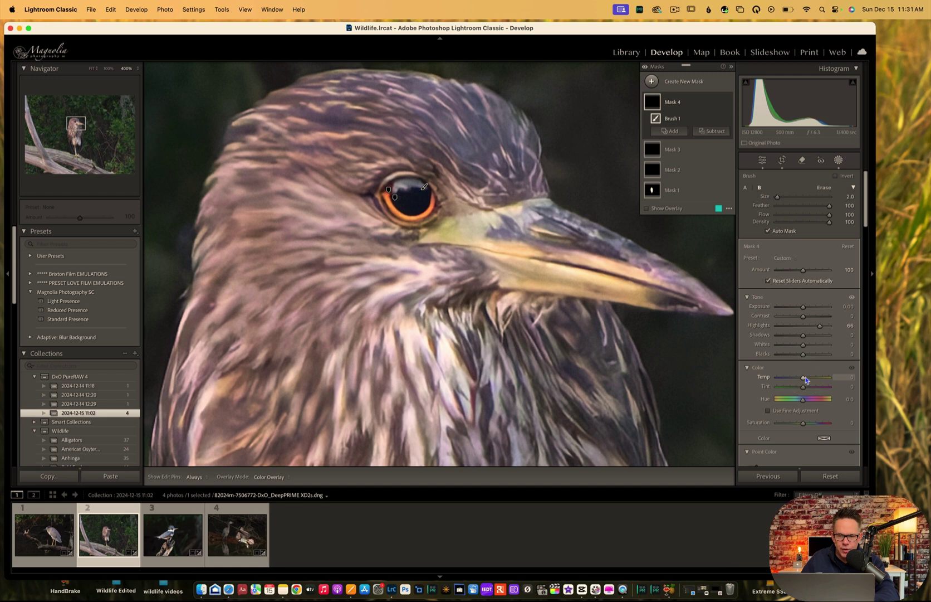
click(839, 161)
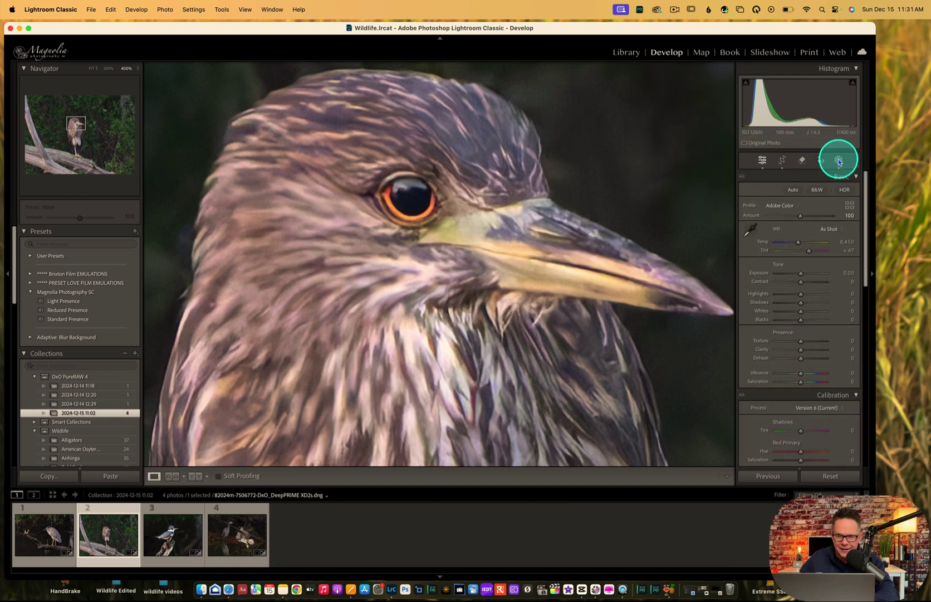
Compare the whole brown heron photo before and after the eye edits
click(704, 208)
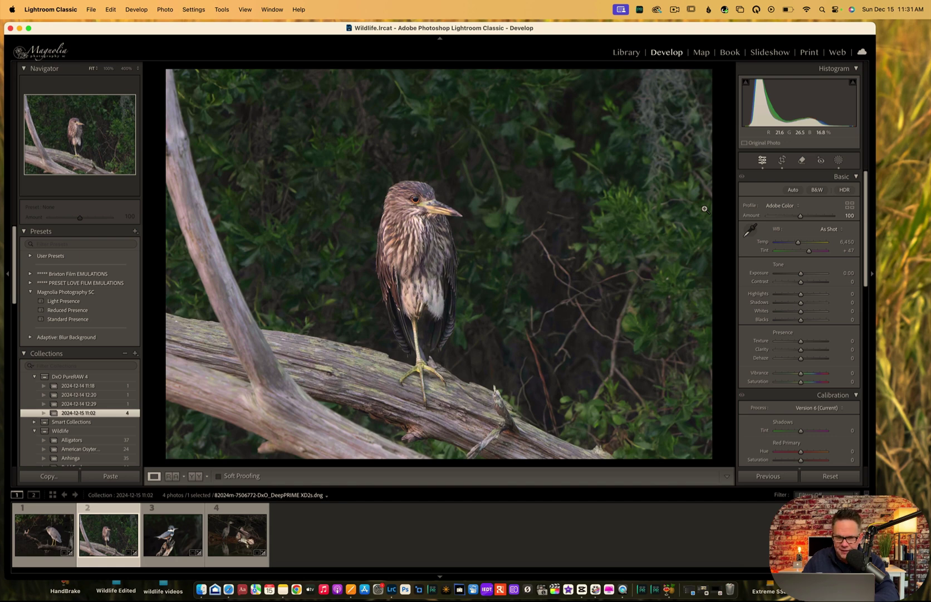
key(backslash)
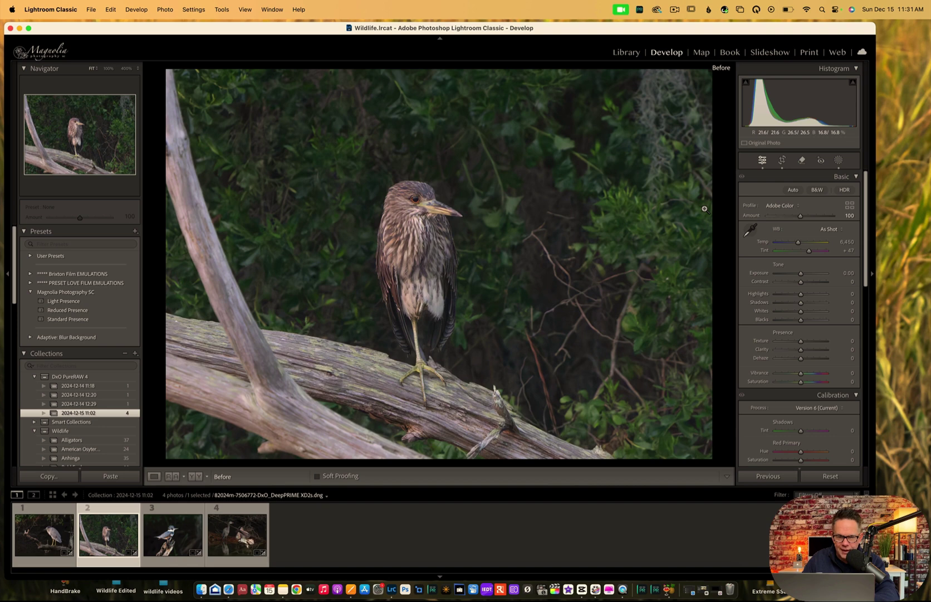
key(backslash)
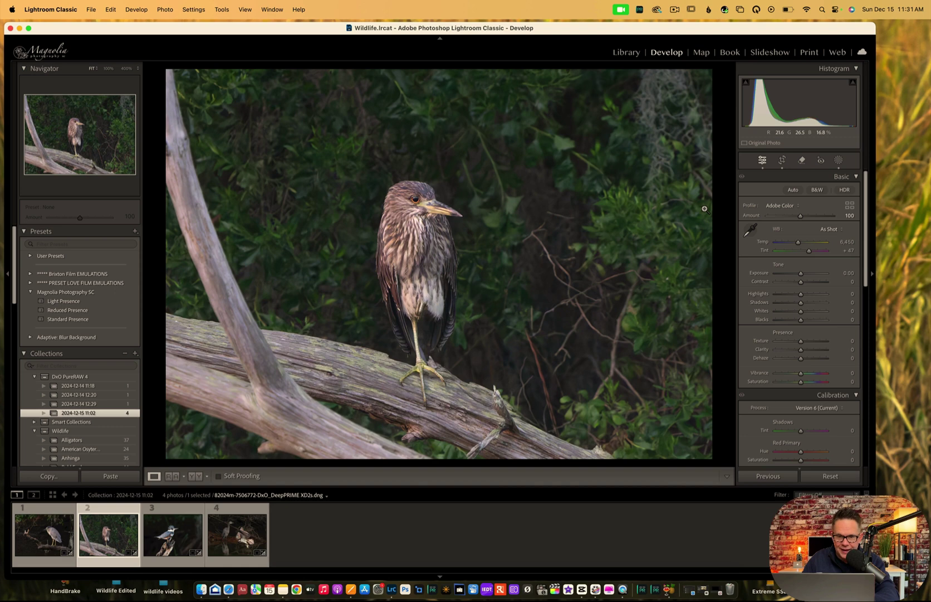
key(backslash)
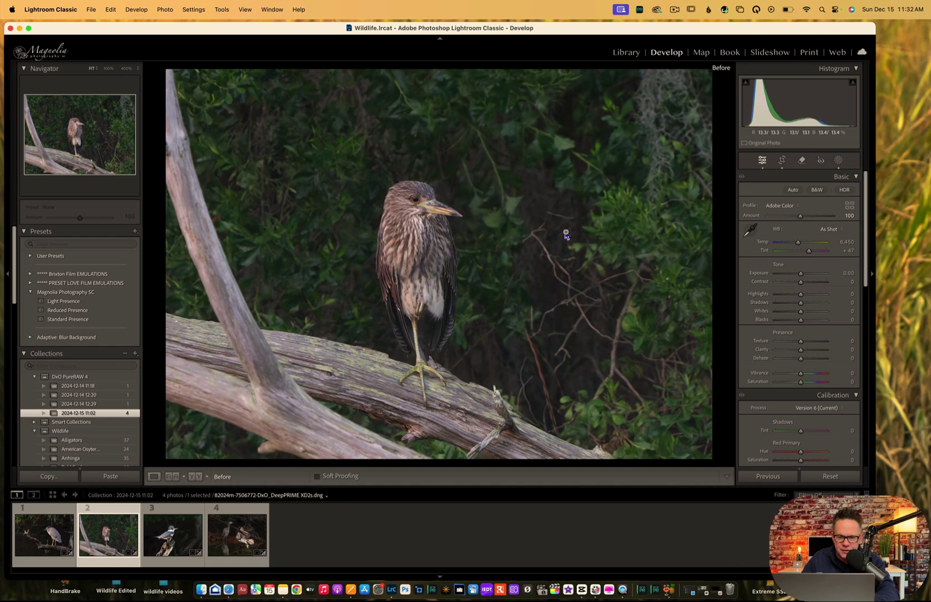
key(backslash)
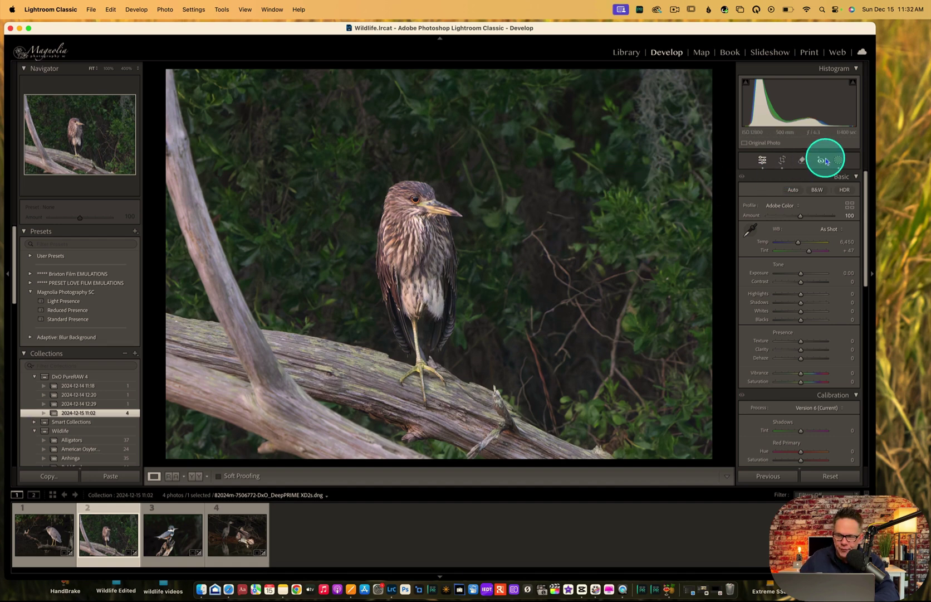
Add an inverted radial gradient mask around the brown heron, set its Exposure to -0.90 and finish masking
click(844, 163)
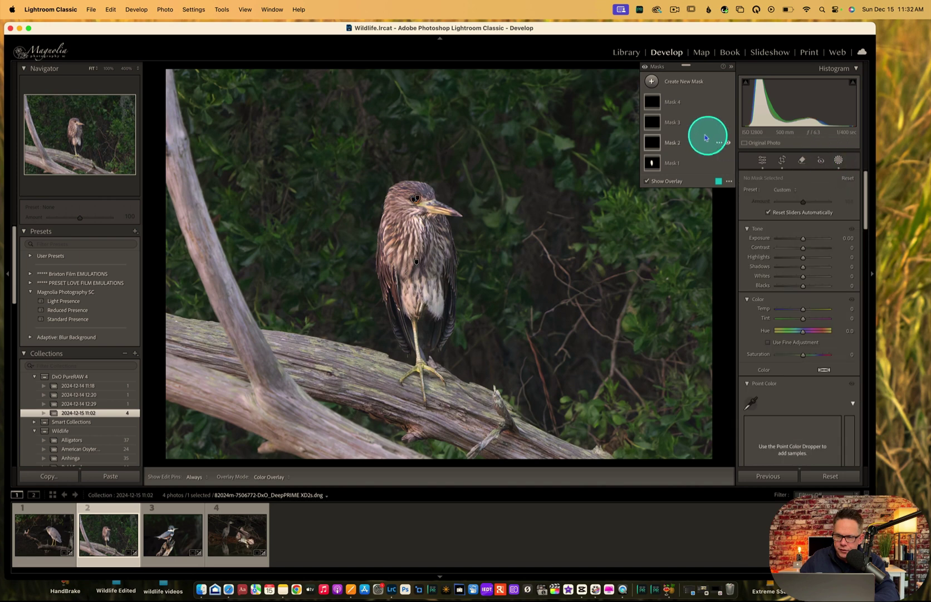
click(652, 80)
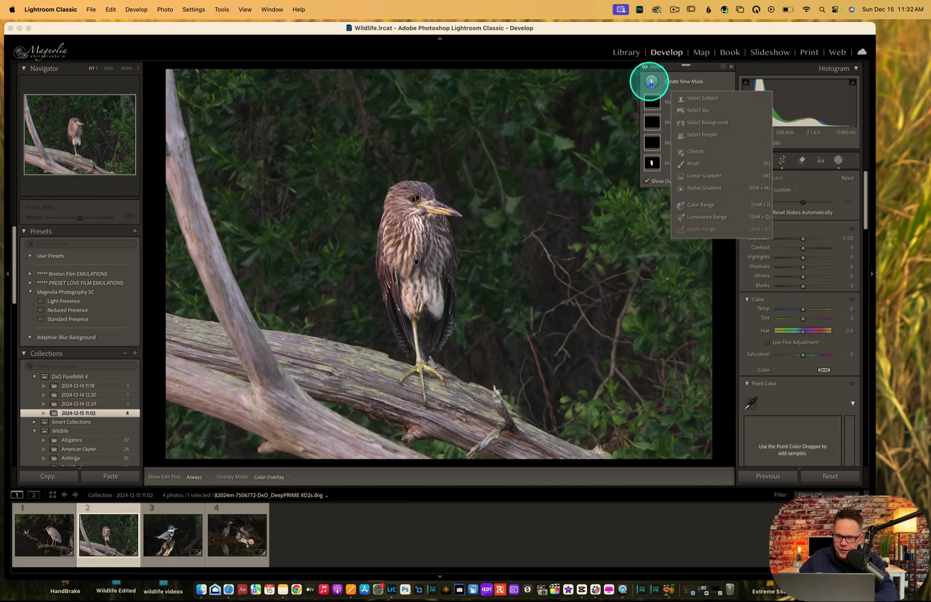
click(696, 188)
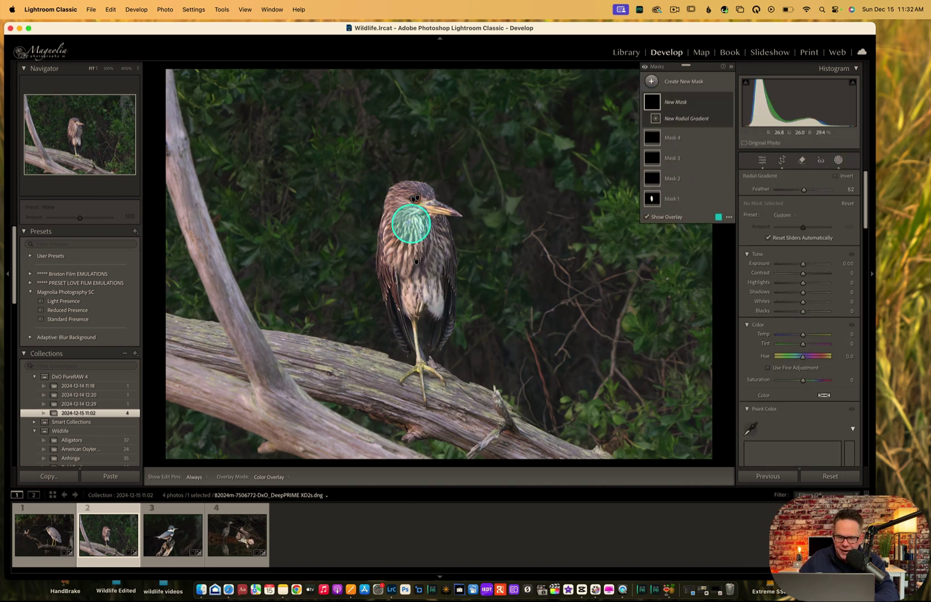
drag(422, 226, 561, 372)
click(833, 176)
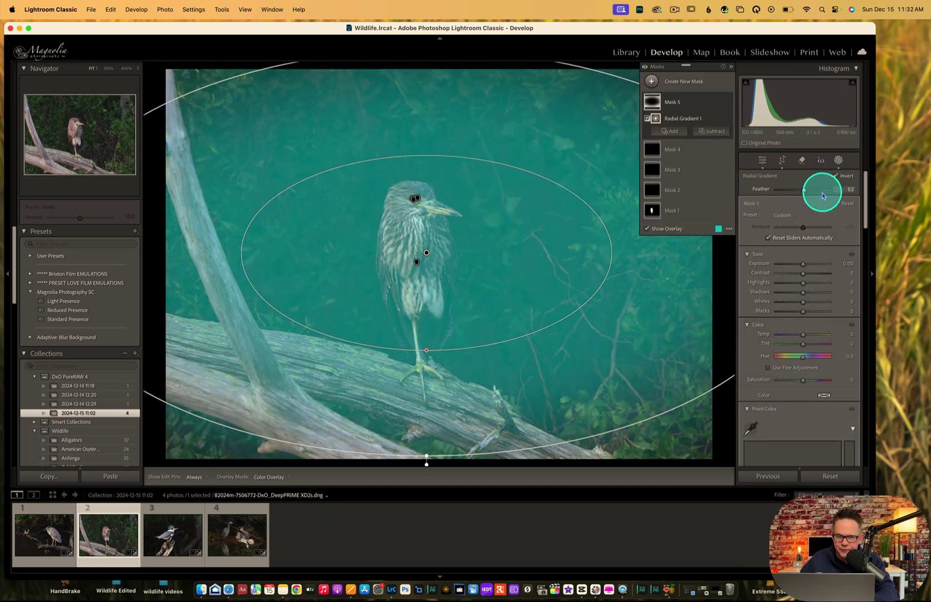
drag(803, 263, 797, 264)
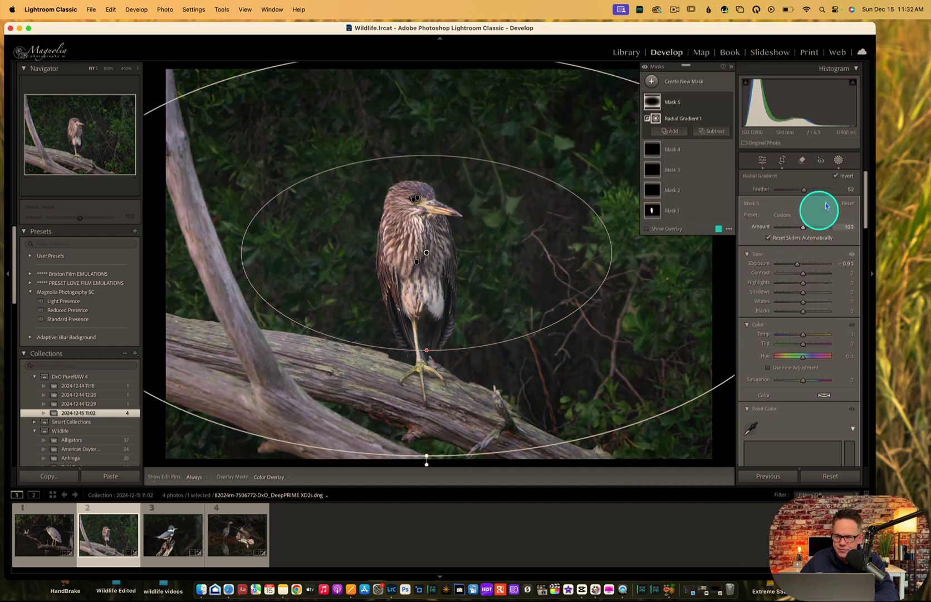
click(839, 162)
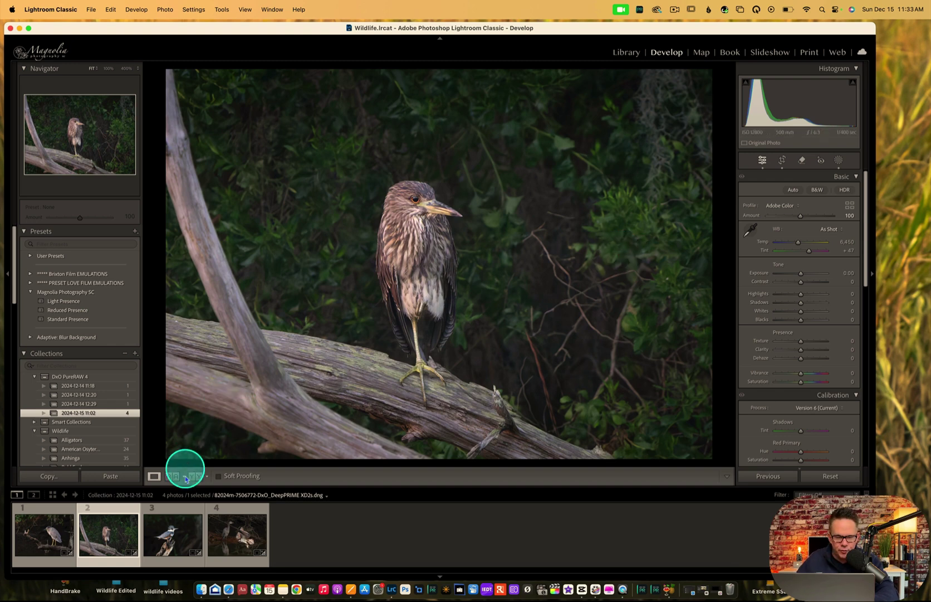
Open the kingfisher photo and create a new brush mask for its eye
click(179, 534)
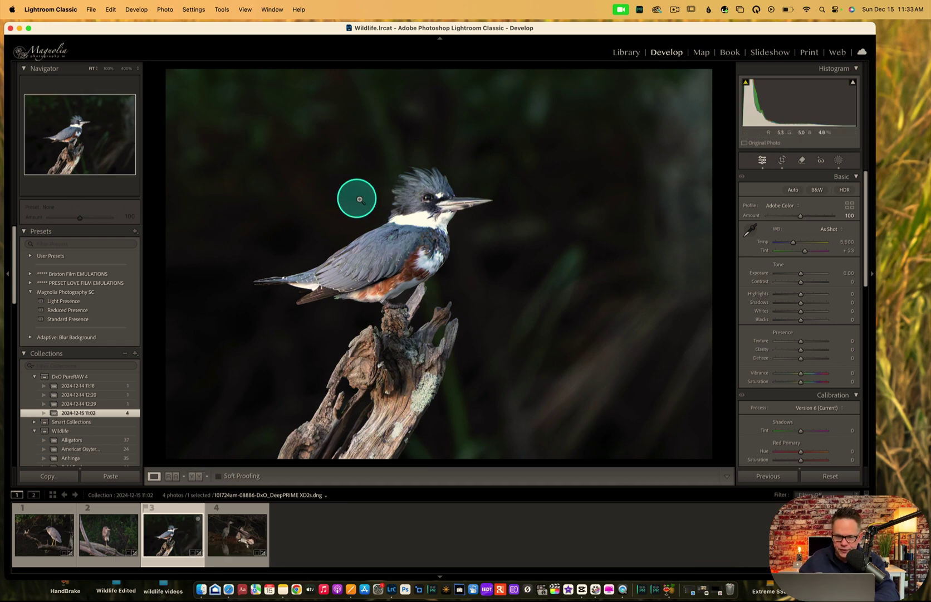
click(435, 196)
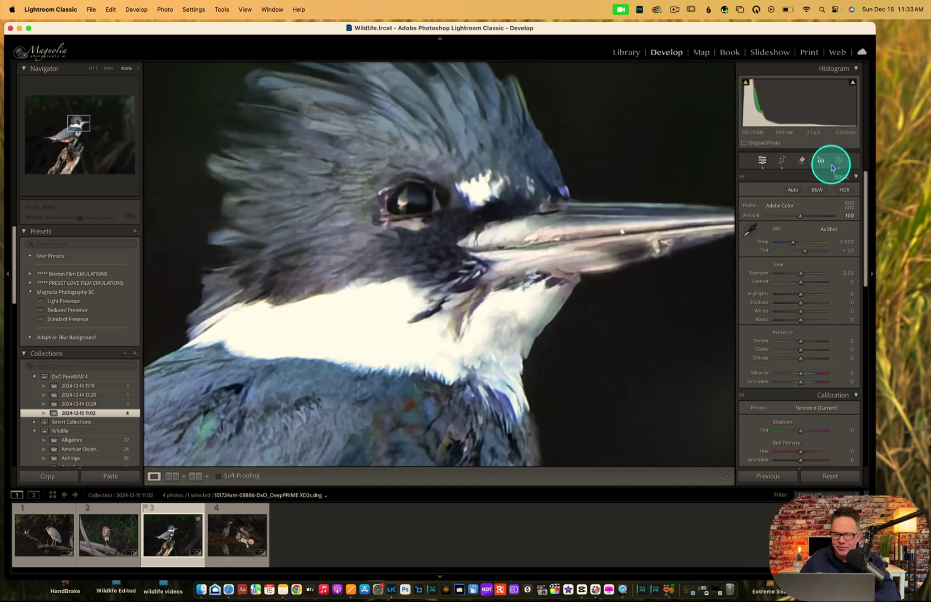
click(837, 161)
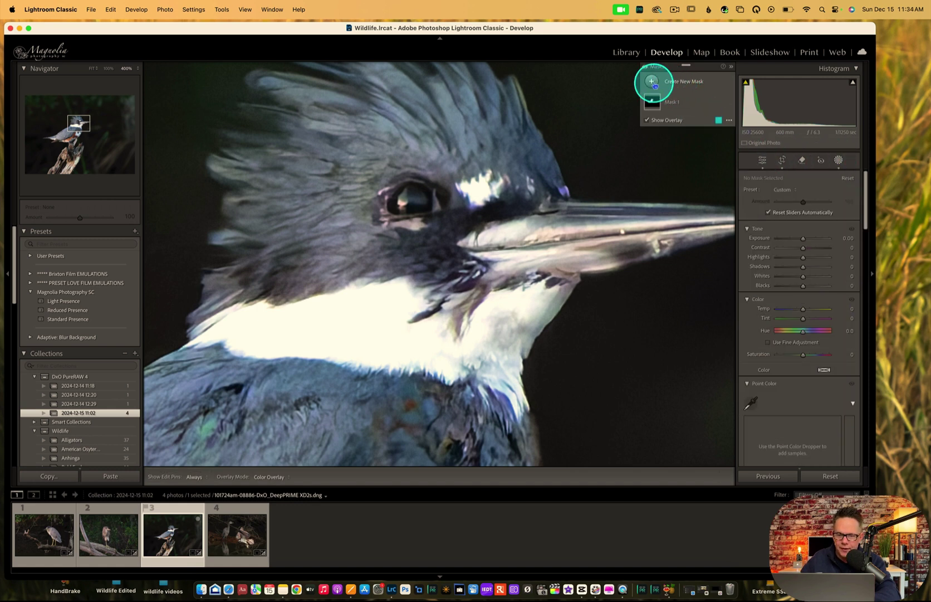
click(652, 82)
click(685, 163)
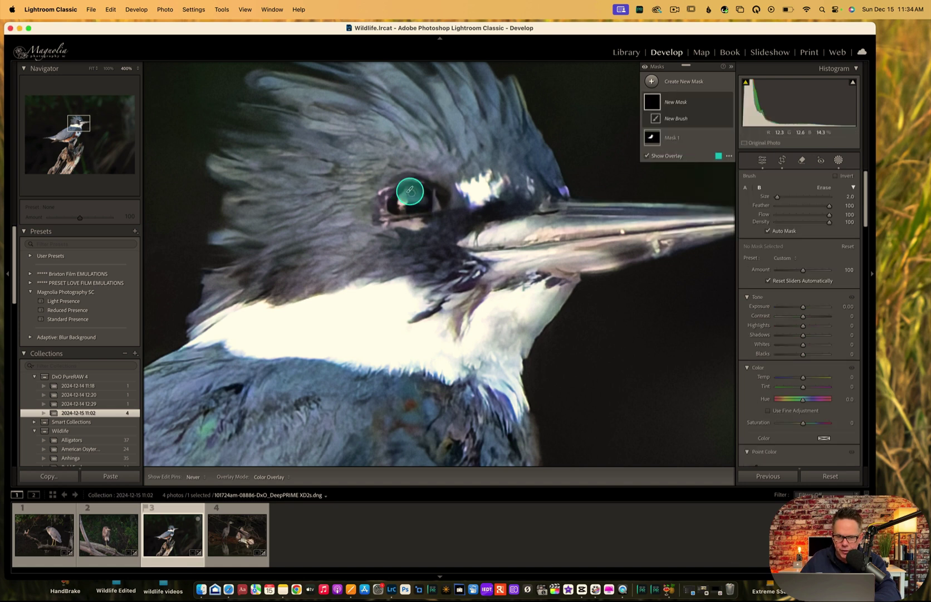
Paint the new brush mask over the kingfisher's dark pupil, reducing the brush size to 1.0 for the edges
key(h)
mouse_move(423, 196)
mouse_down()
mouse_move(412, 204)
mouse_move(424, 201)
mouse_up()
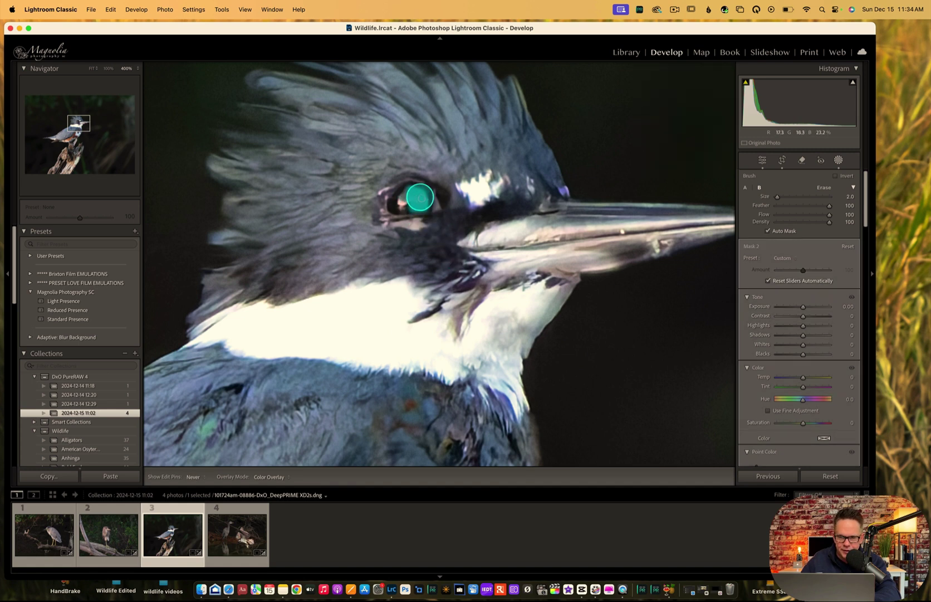
key(h)
key(h)
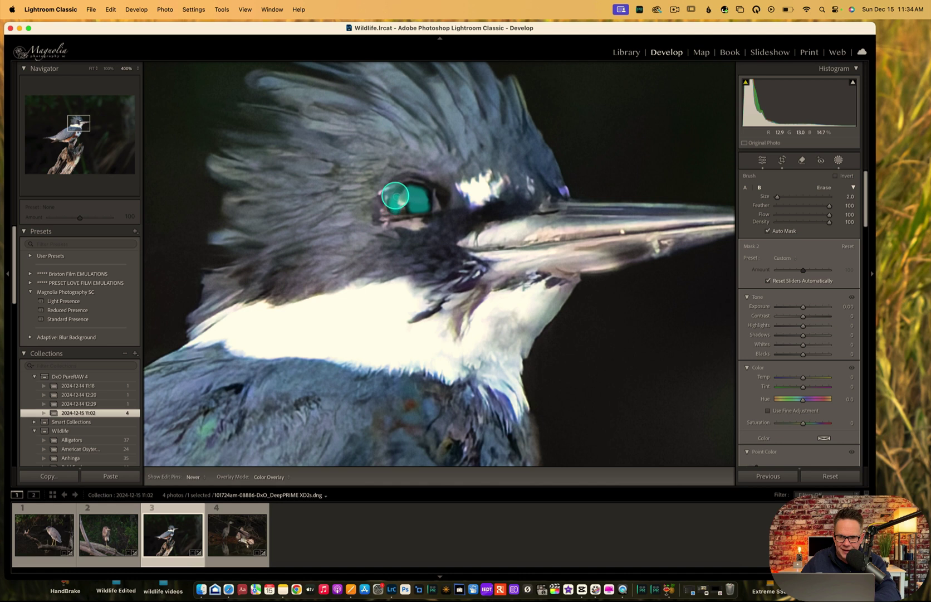
key(h)
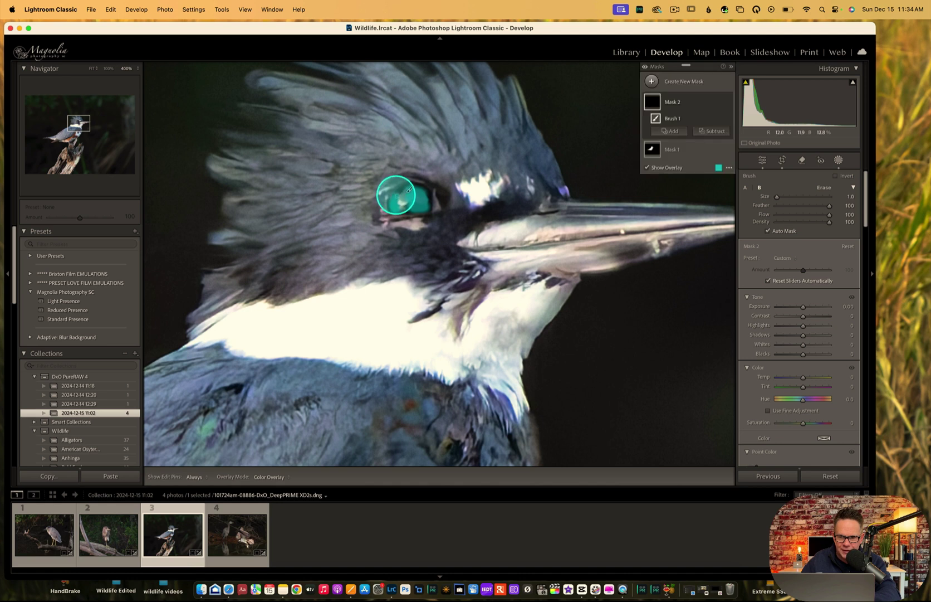
key(h)
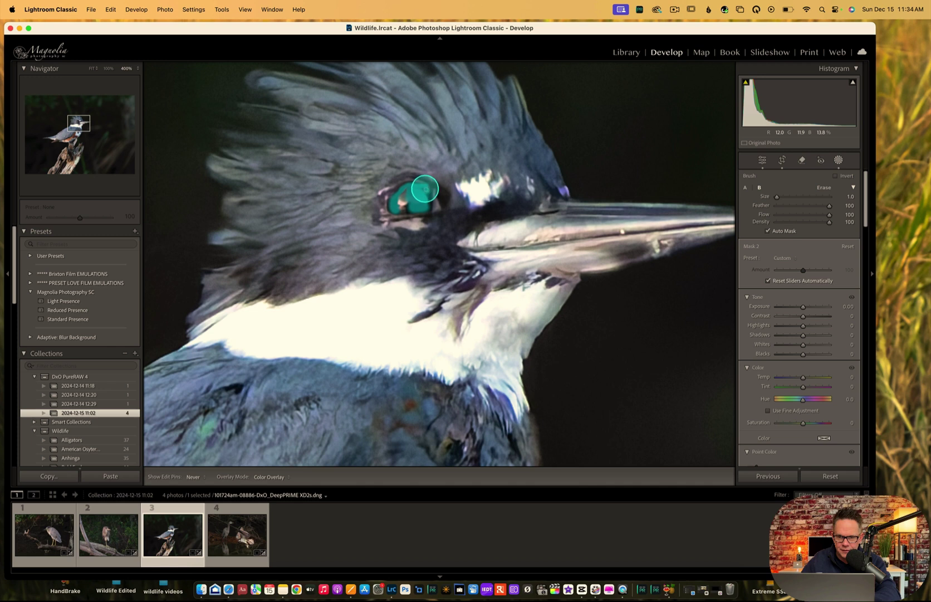
key(h)
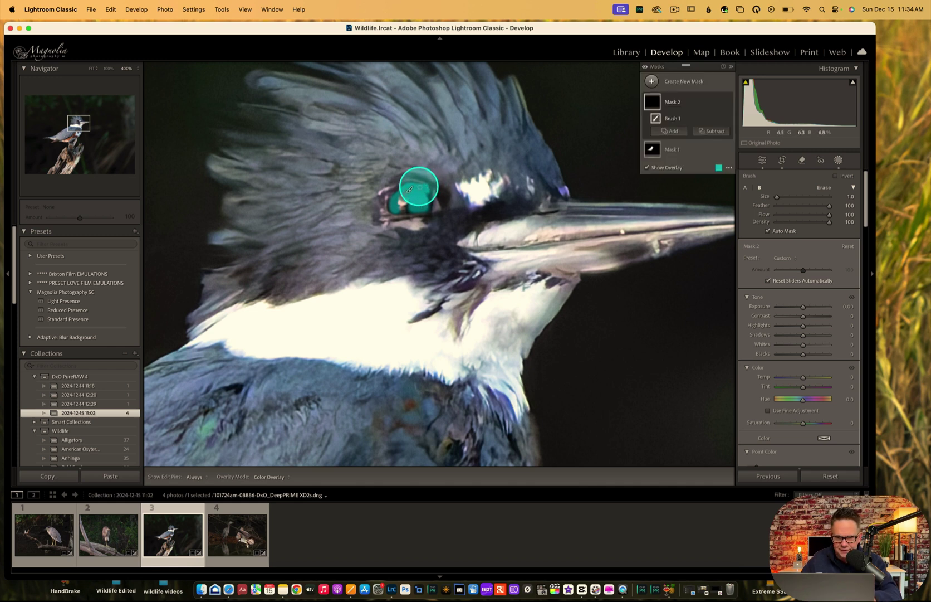
Refine the pupil mask by erasing spill and filling gaps around its edge, and set its Exposure to -0.24
key(alt)
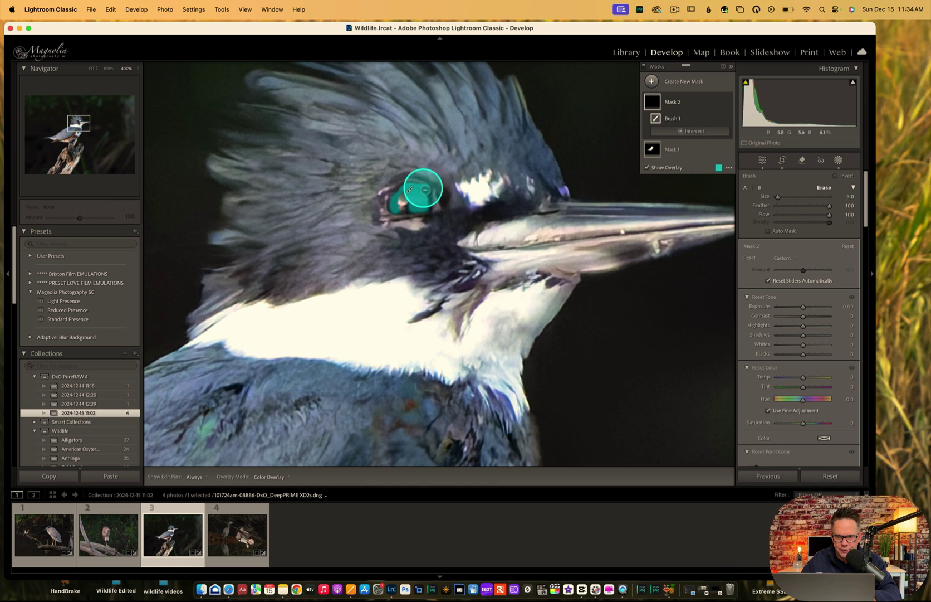
key(h)
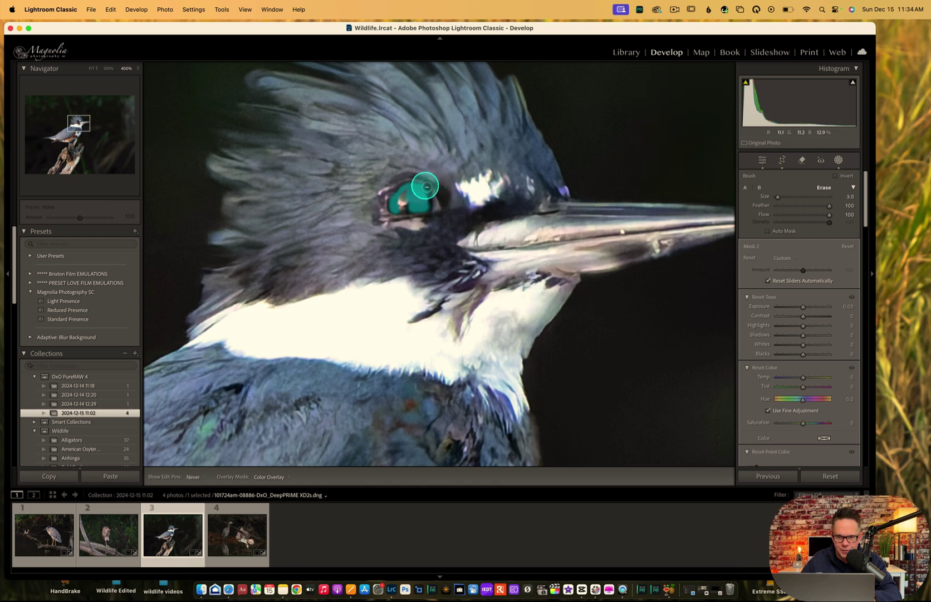
key(h)
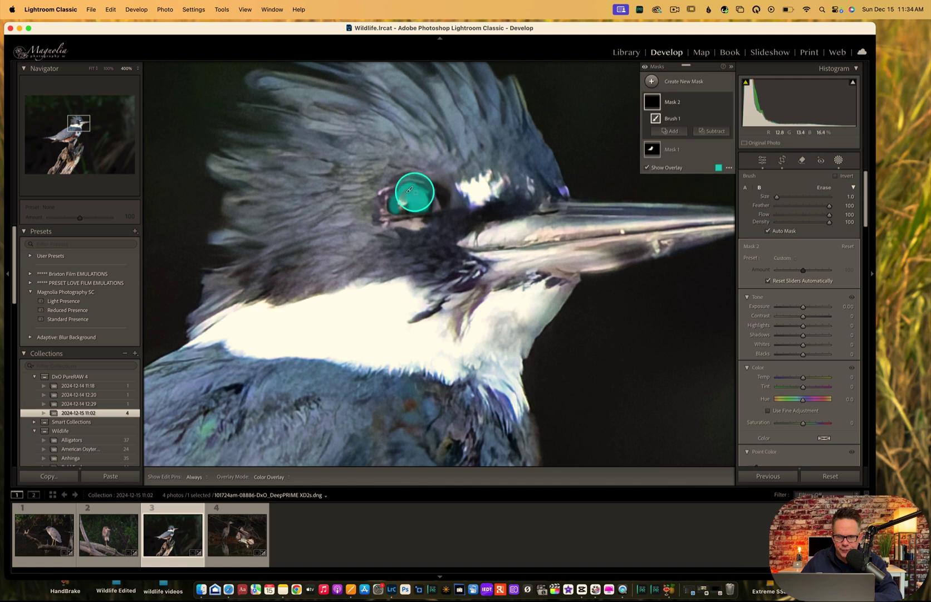
key(h)
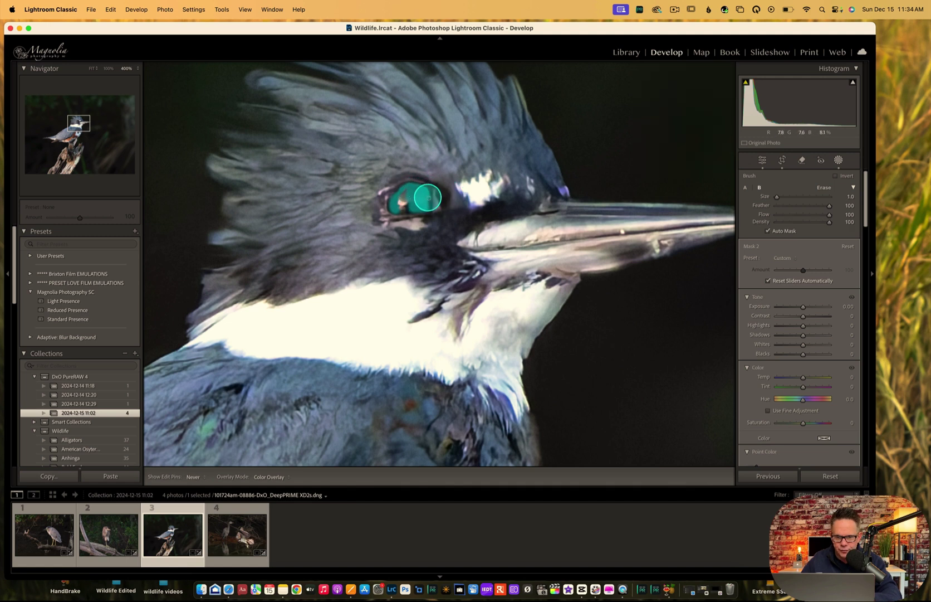
key(h)
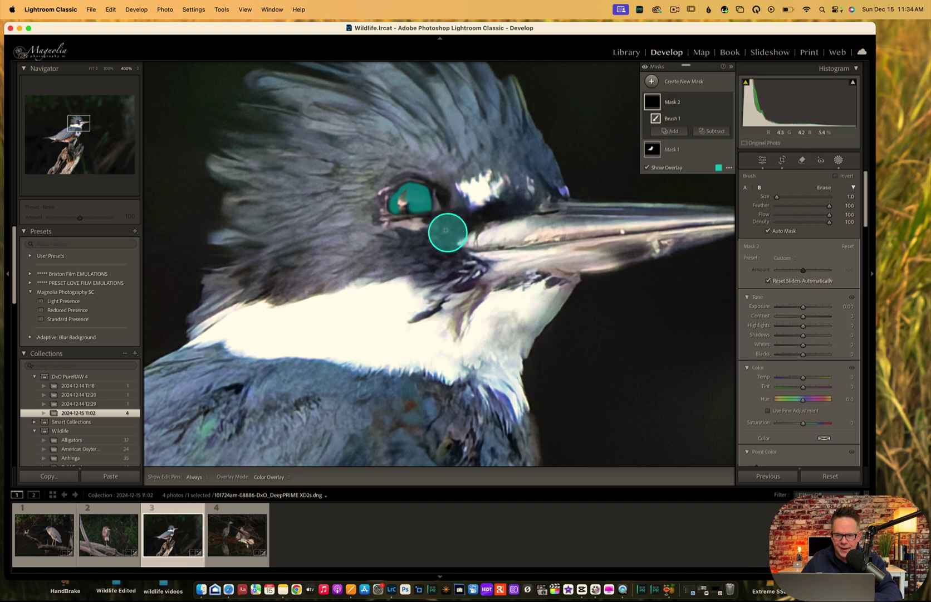
key(h)
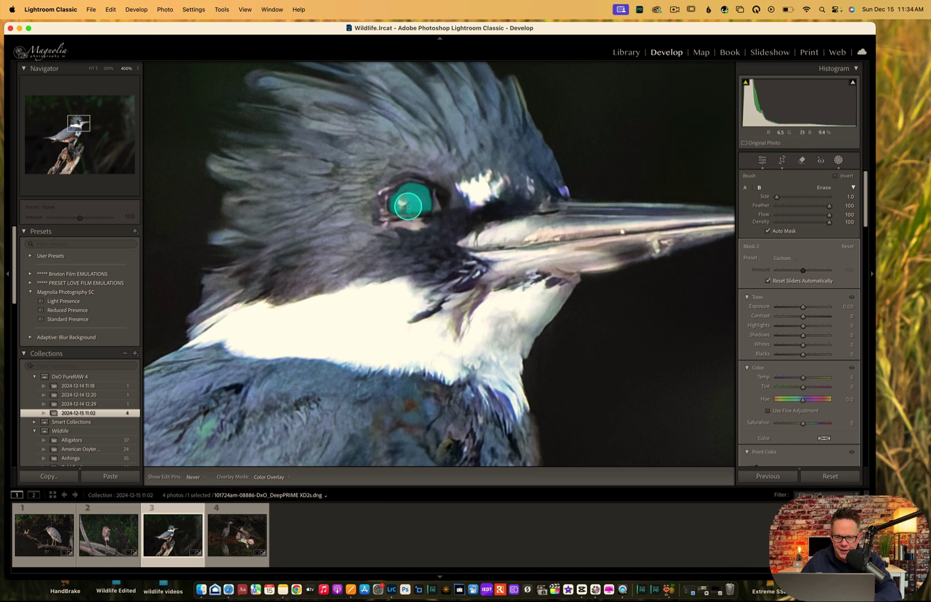
key(h)
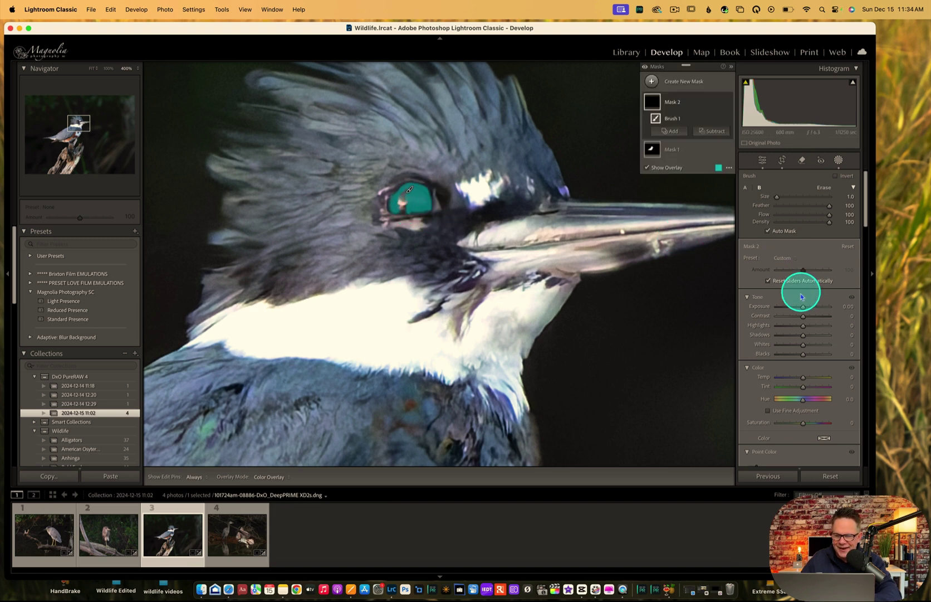
drag(803, 306, 802, 308)
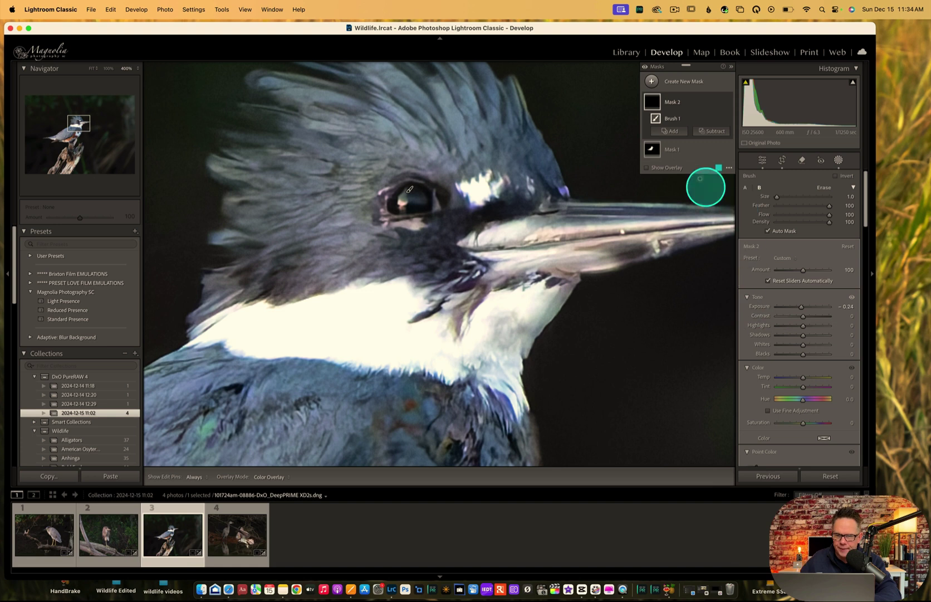
click(652, 82)
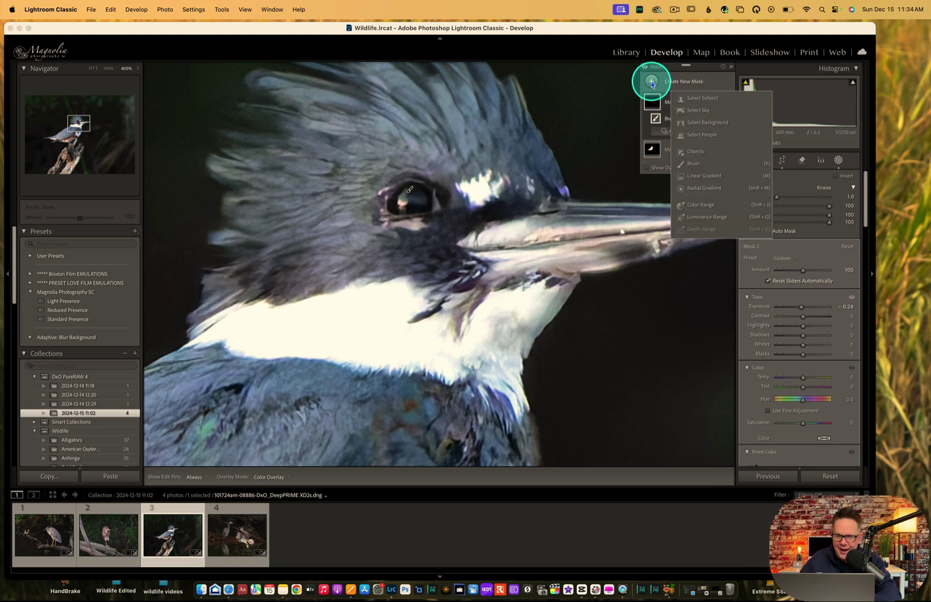
click(691, 164)
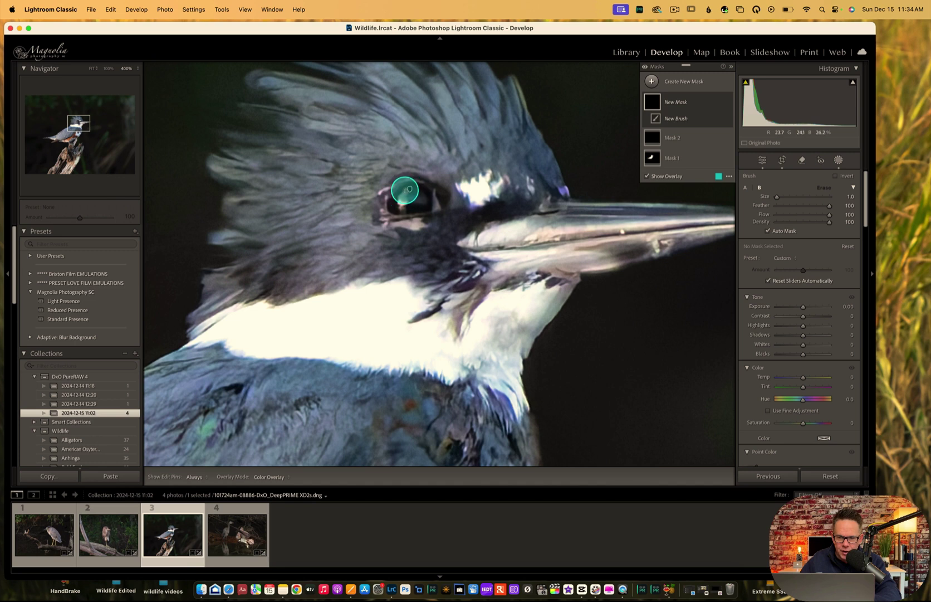
key(h)
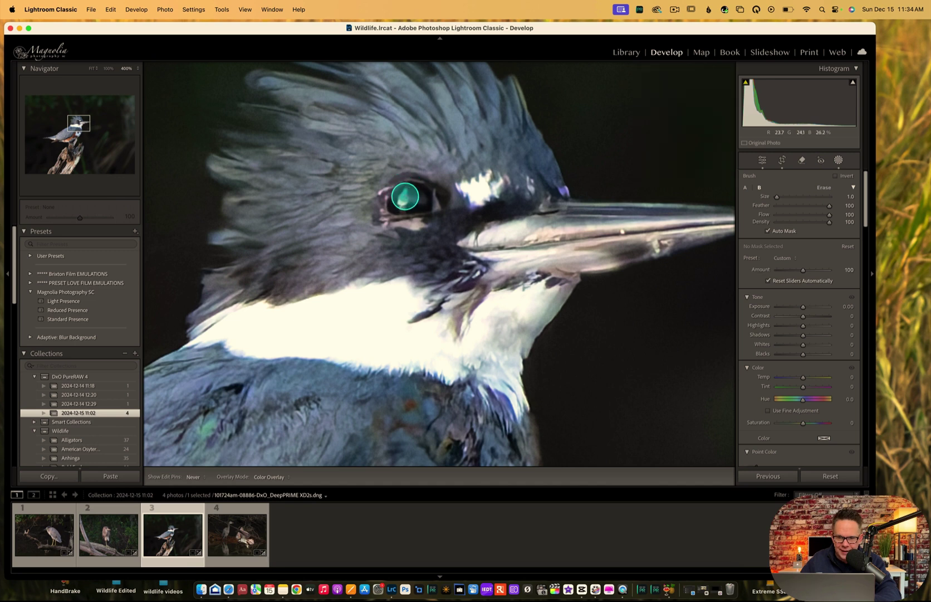
click(405, 199)
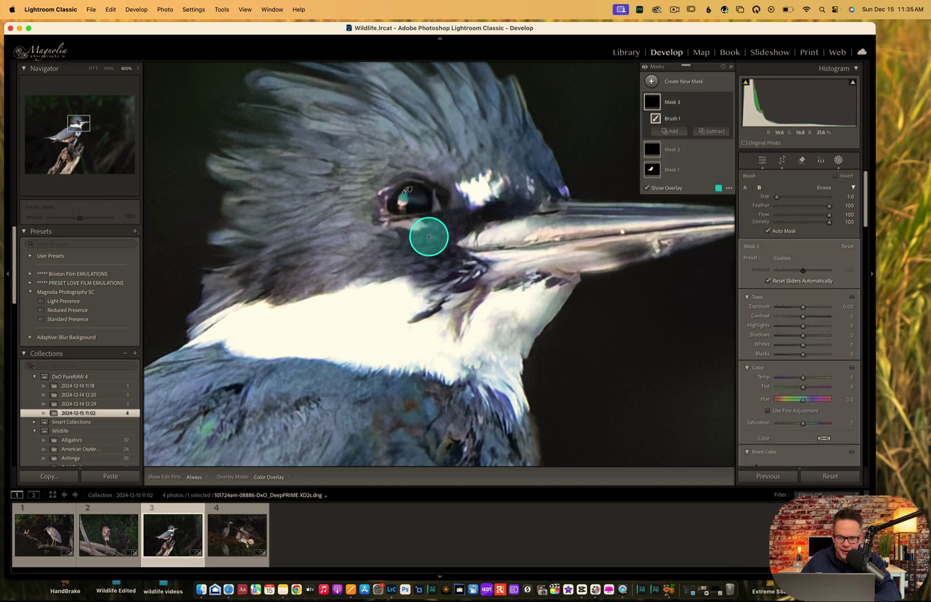
key(super+z)
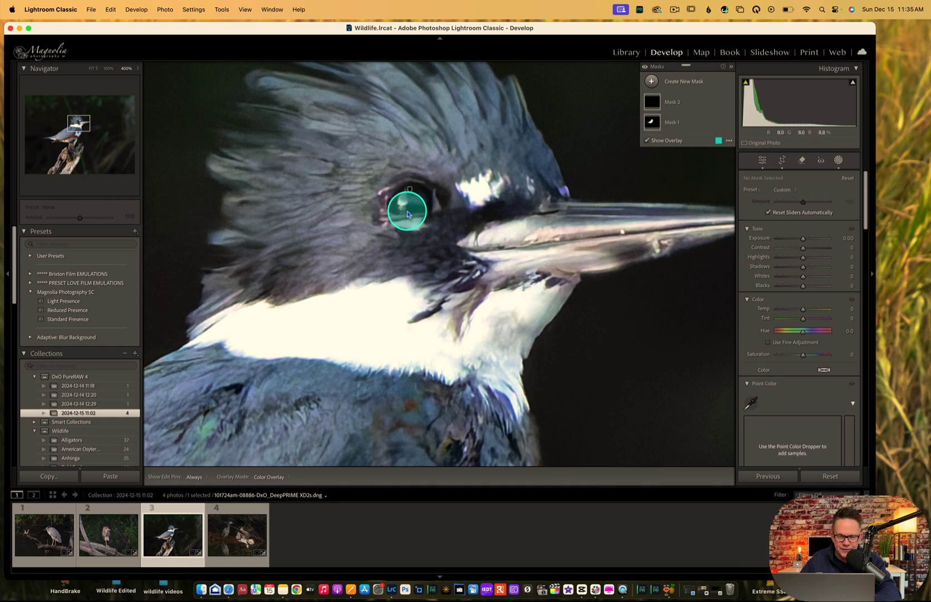
Paint a new brush mask over the light reflection in the kingfisher's eye and set its Highlights to 50
click(651, 82)
click(689, 165)
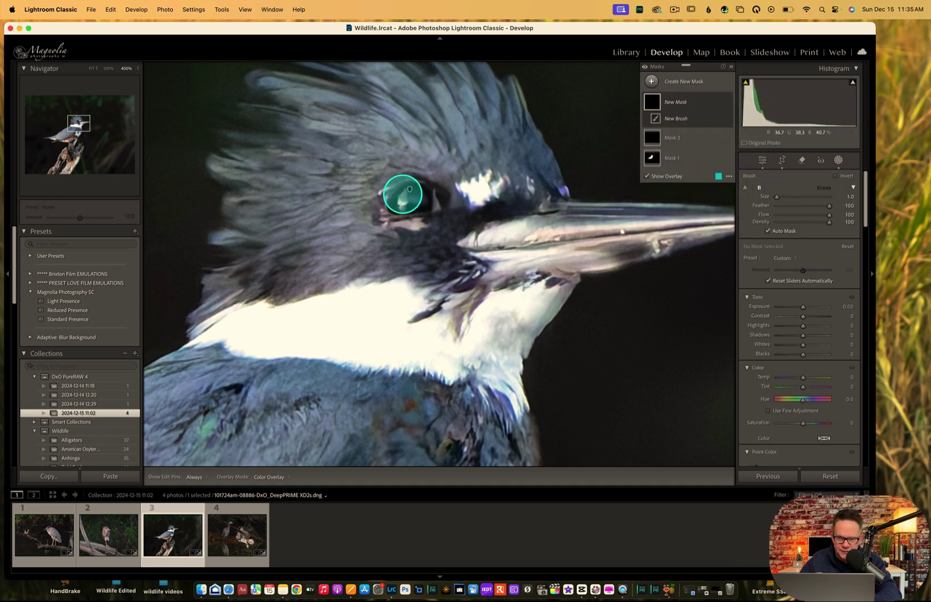
key(h)
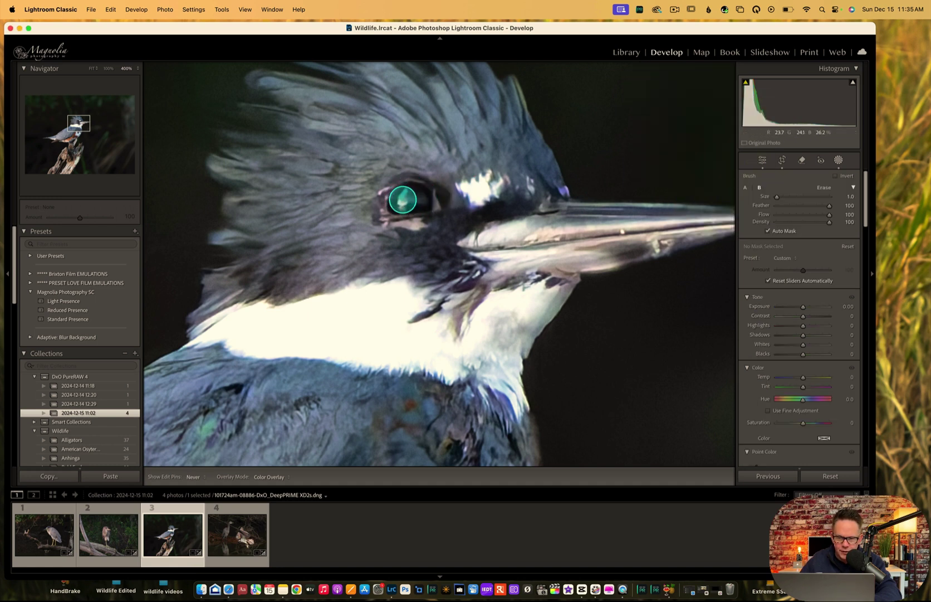
key(h)
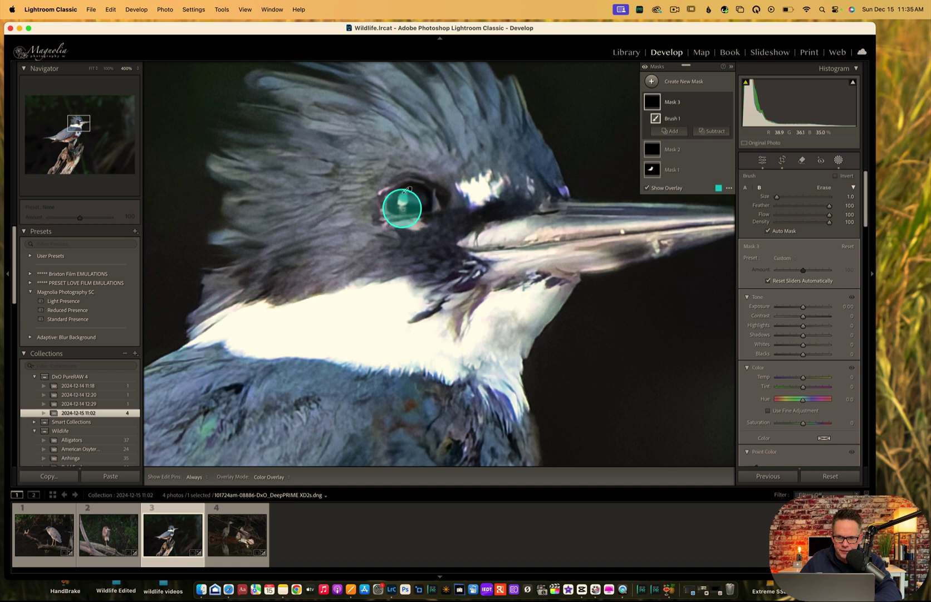
key(h)
key(h)
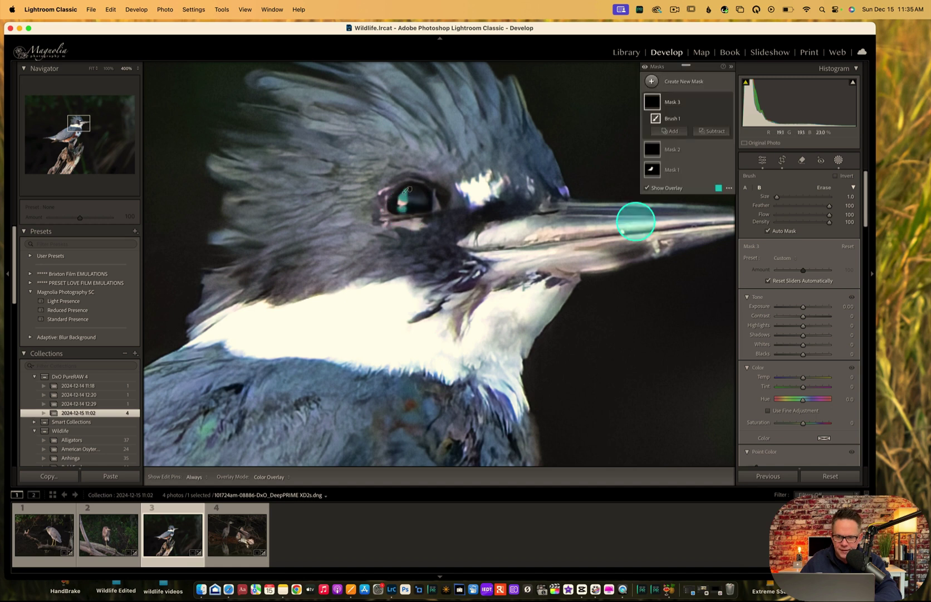
drag(804, 329, 817, 327)
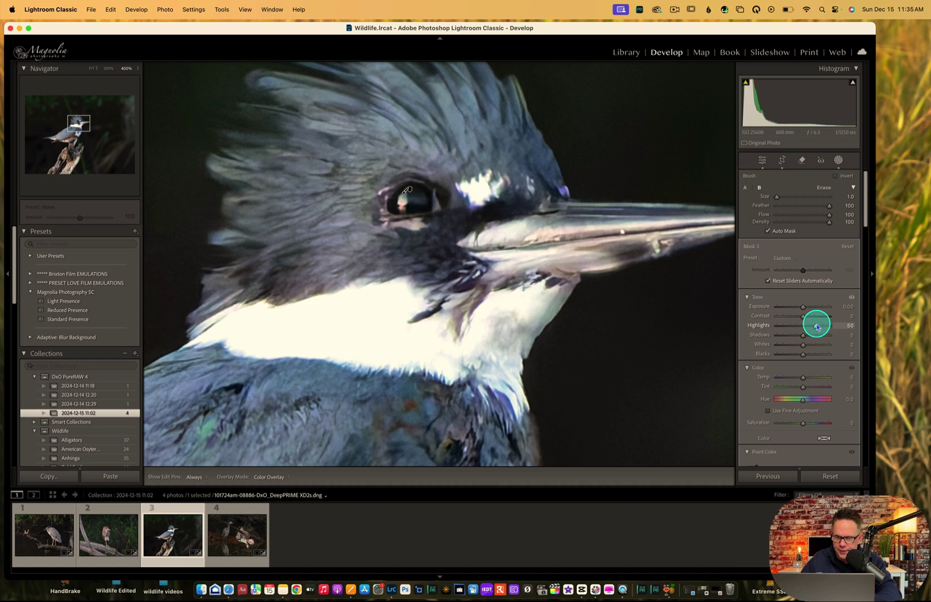
Paint another new brush mask over the lower light reflection in the kingfisher's eye and set its Highlights to 39
click(651, 81)
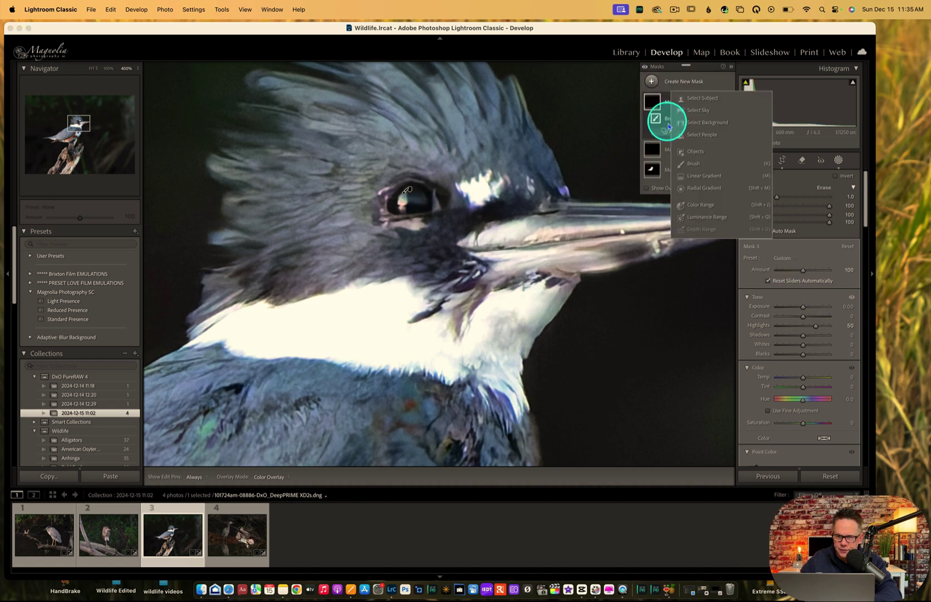
click(690, 164)
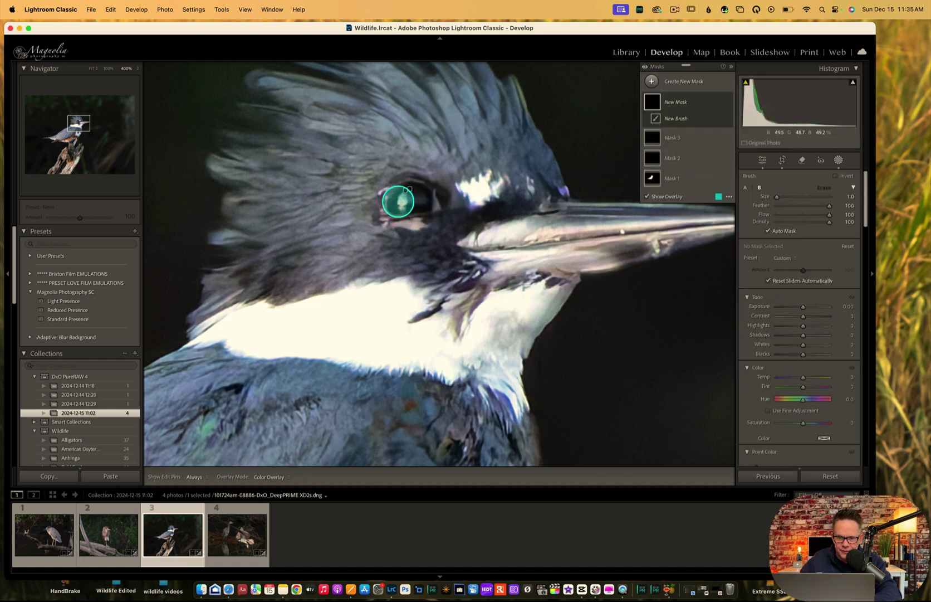
key(h)
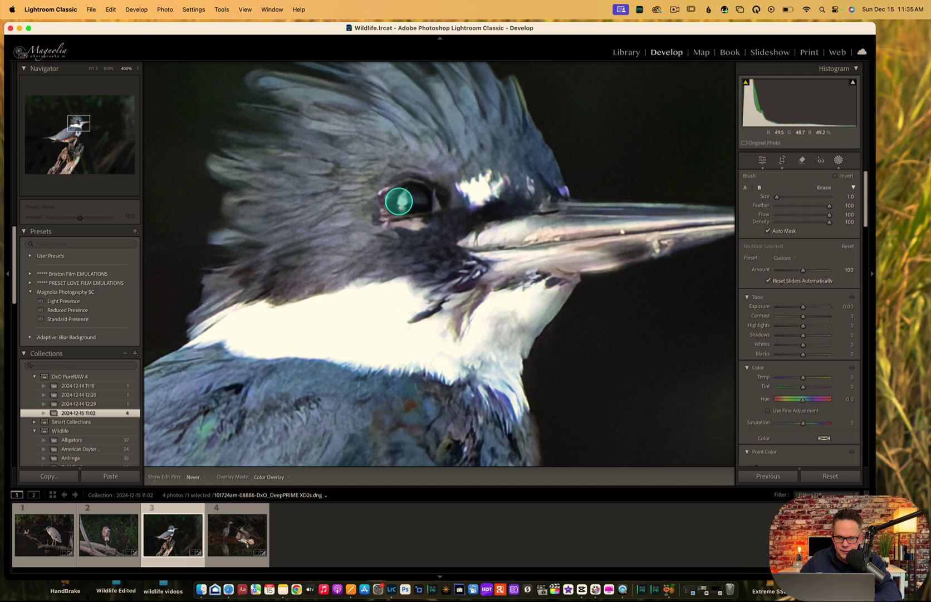
drag(399, 201, 405, 200)
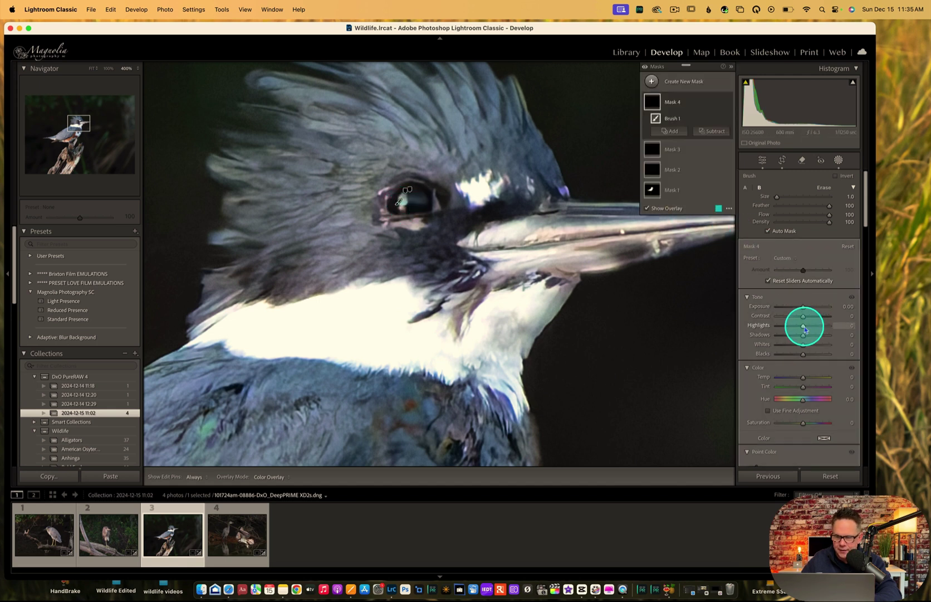
drag(805, 329, 815, 328)
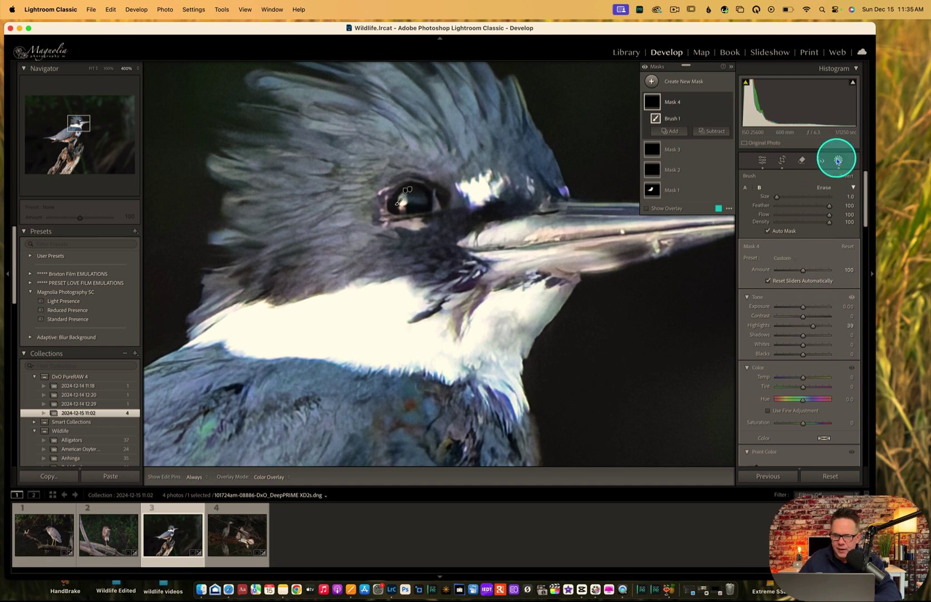
click(838, 161)
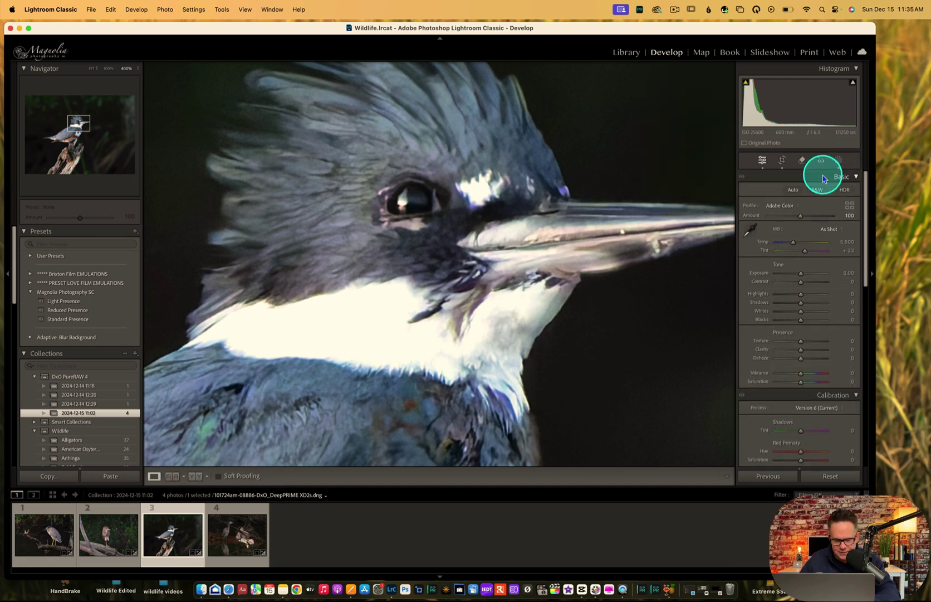
Compare the whole kingfisher photo before and after the edits
key(z)
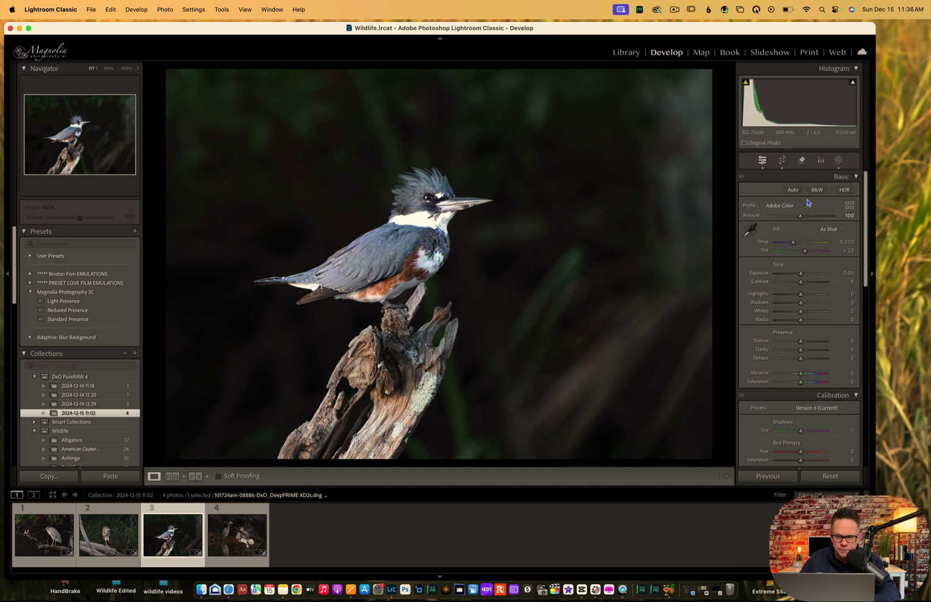
key(backslash)
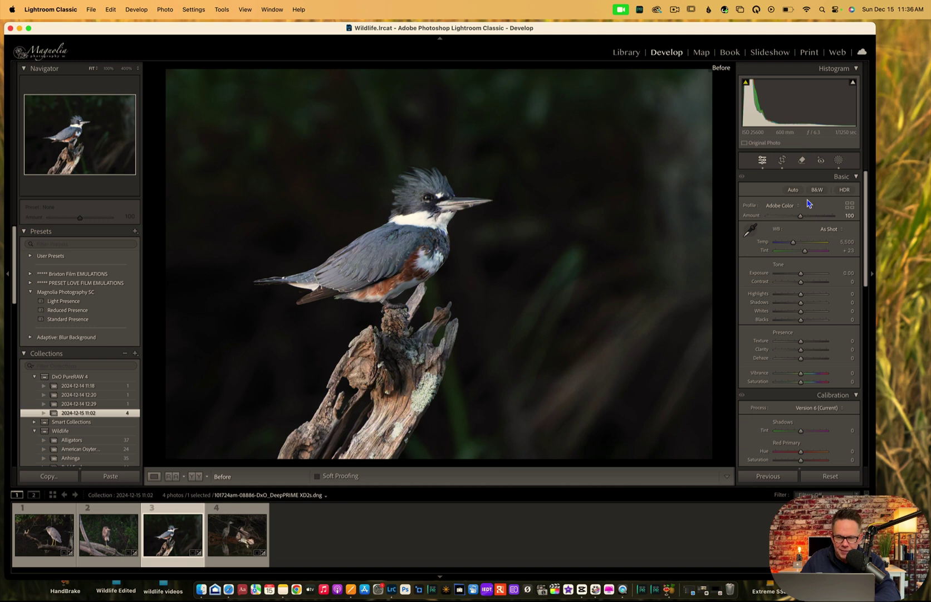
key(backslash)
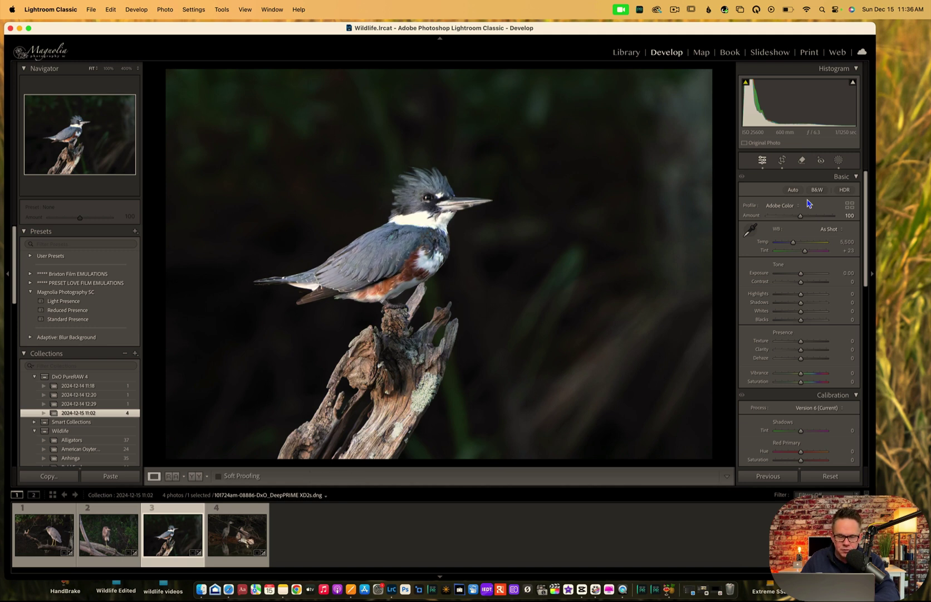
key(backslash)
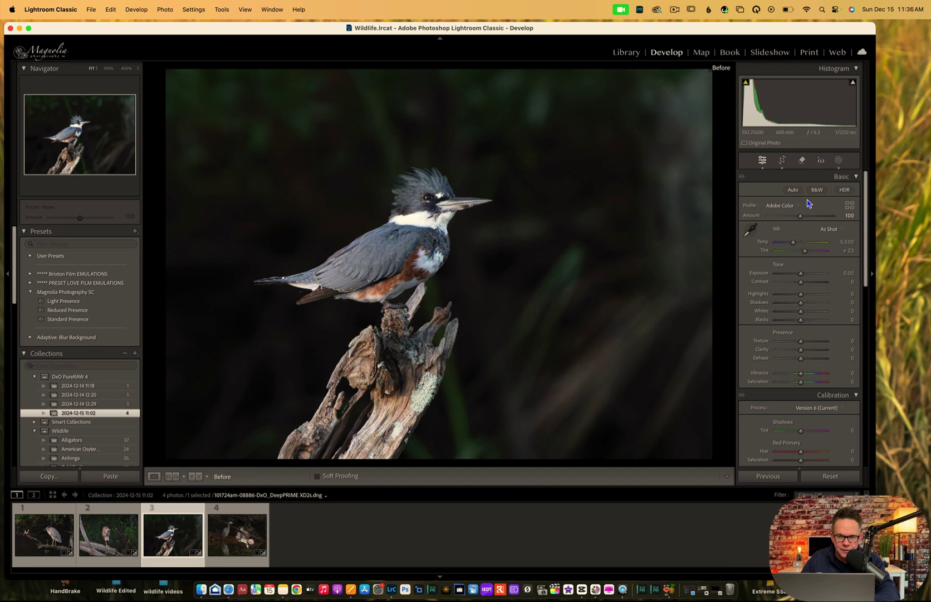
key(backslash)
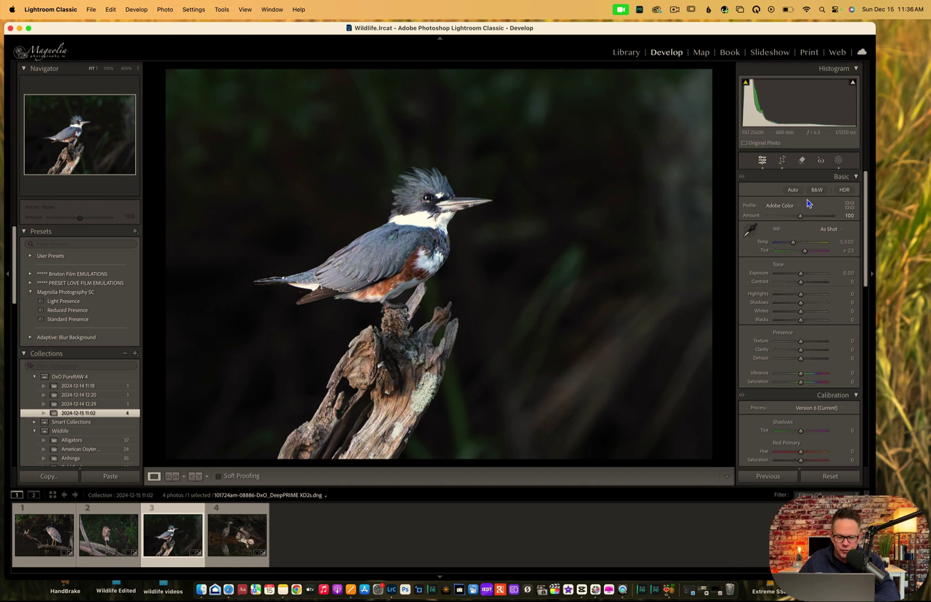
Open the osprey photo and create a new brush mask for the osprey's eye
click(243, 534)
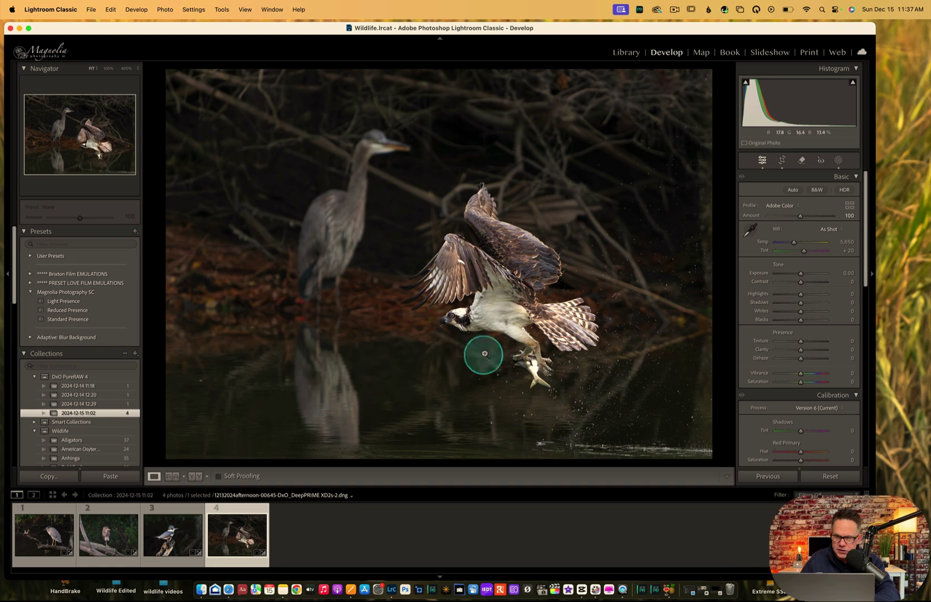
click(455, 318)
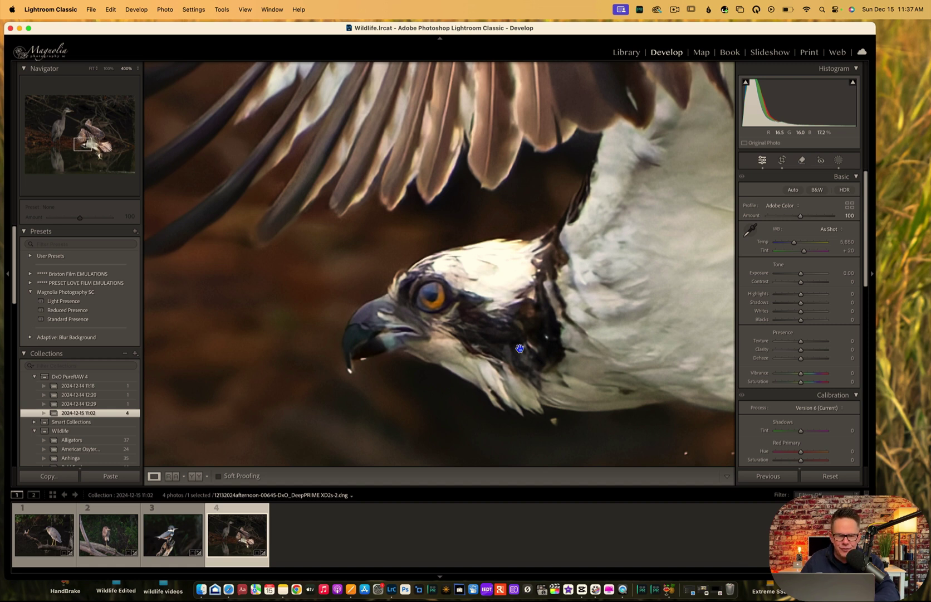
click(520, 348)
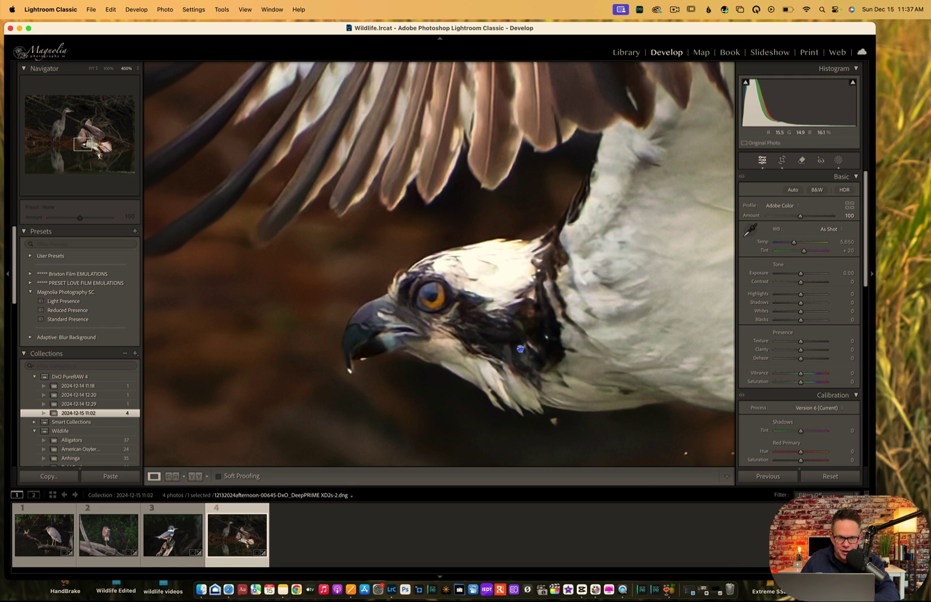
click(520, 349)
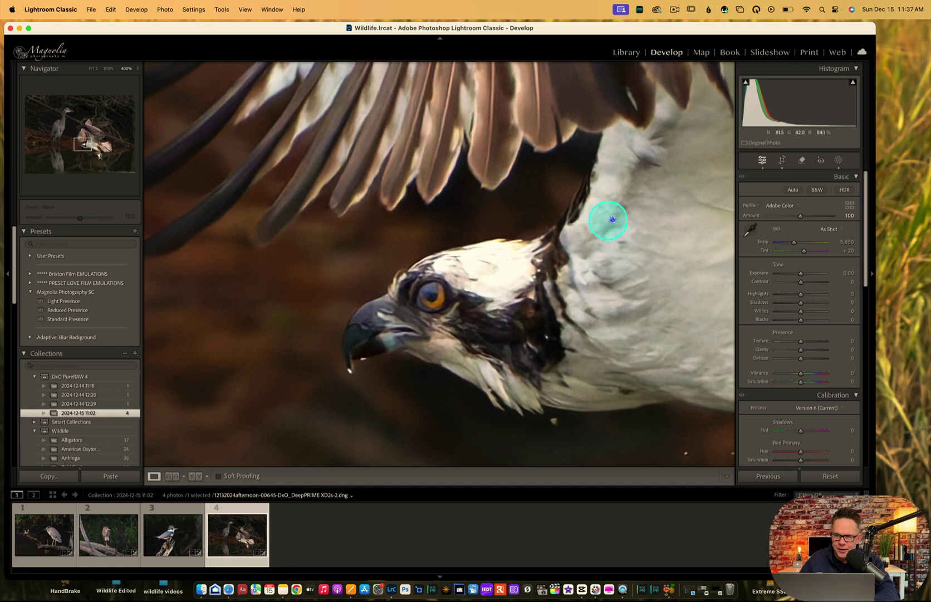
click(838, 160)
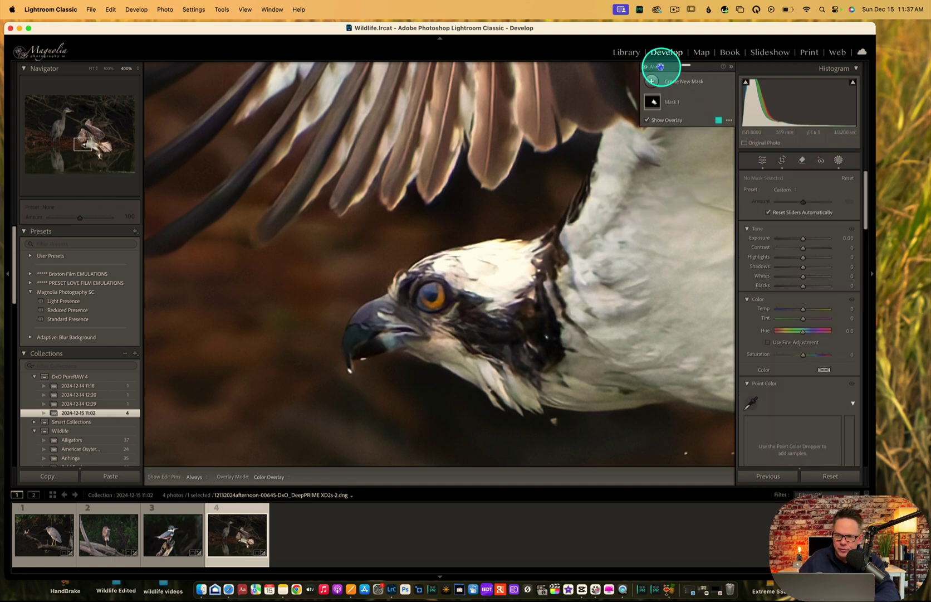
click(651, 82)
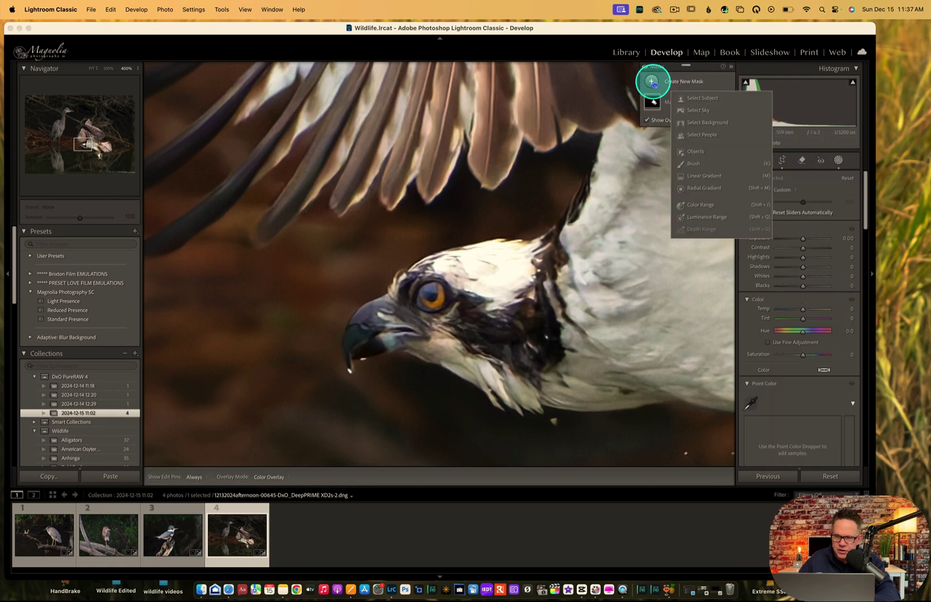
click(693, 168)
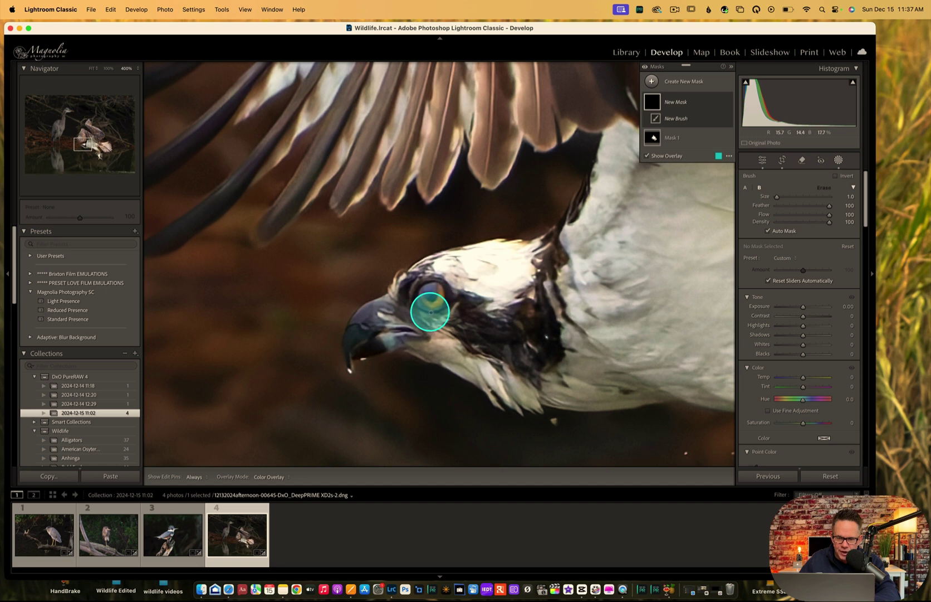
Paint the new brush mask over the osprey's orange iris, using brush sizes 2.0 and 1.0
key(])
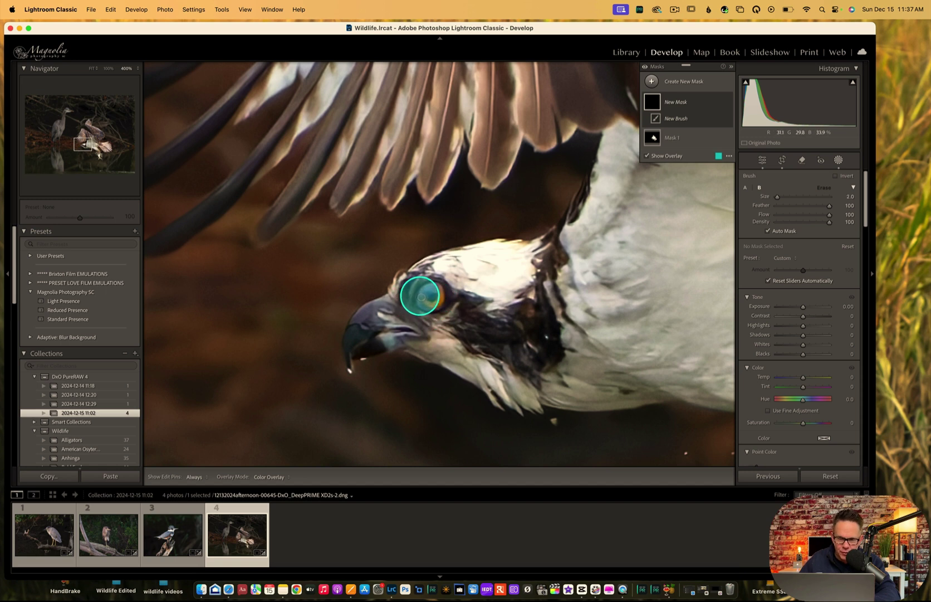
key(h)
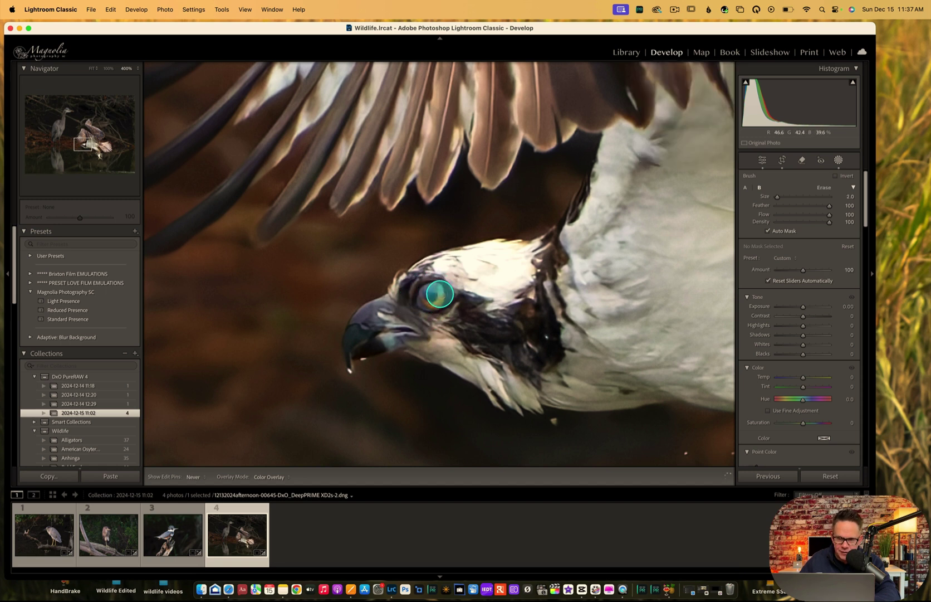
mouse_move(440, 294)
mouse_down()
mouse_move(426, 299)
mouse_move(440, 304)
mouse_move(419, 301)
mouse_up()
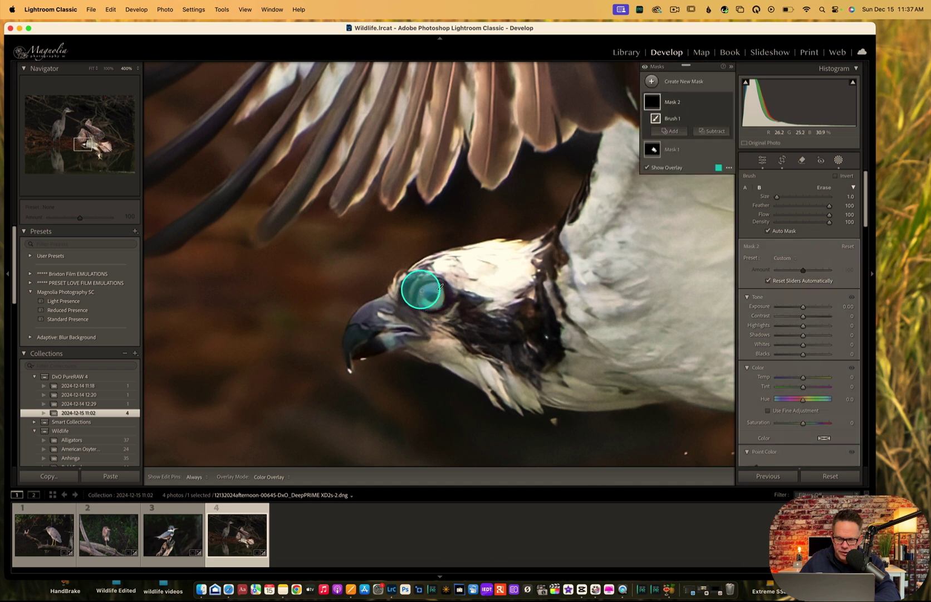
key(h)
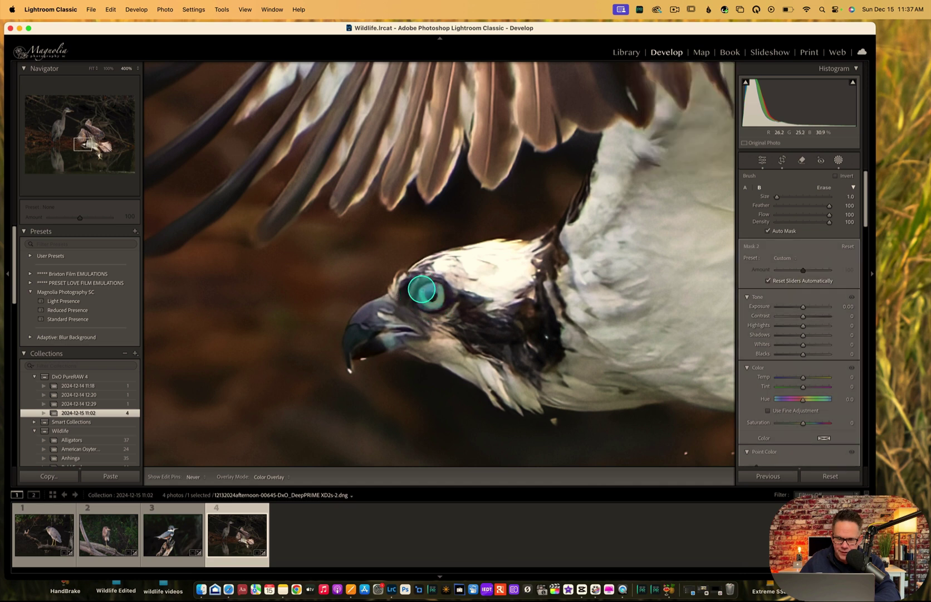
key(h)
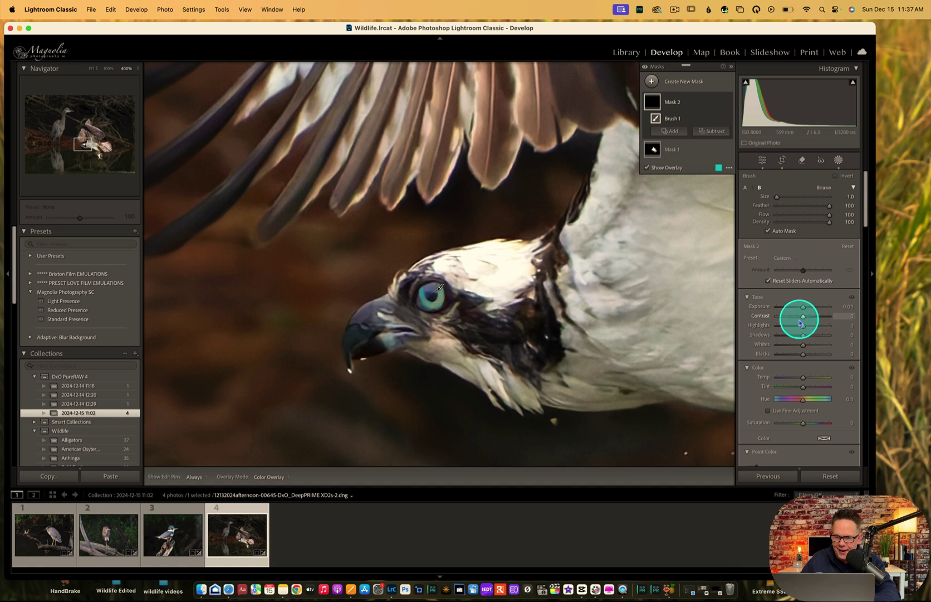
Set the osprey iris mask's Exposure to 0.60 and Temp to 20, and leave masking
drag(803, 308, 808, 311)
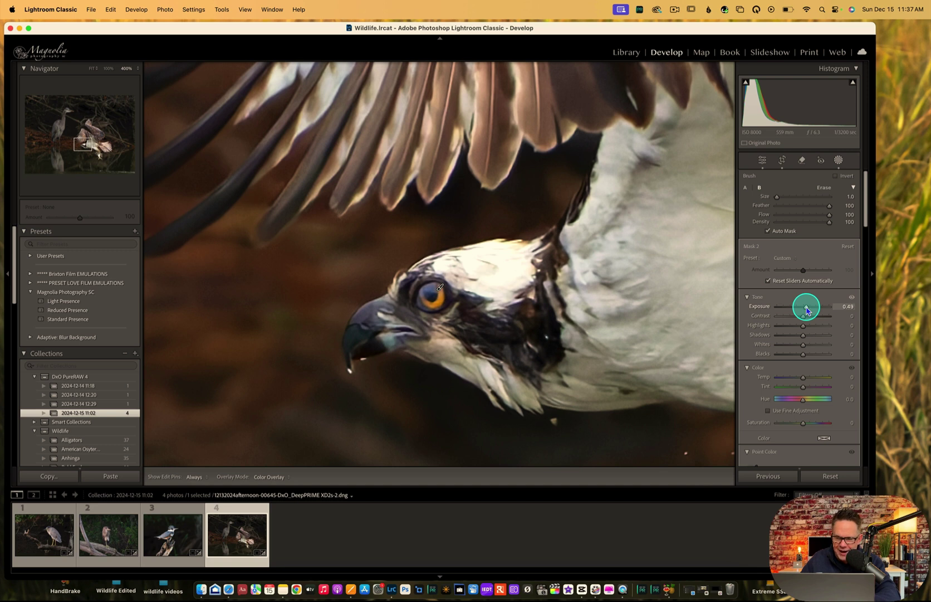
drag(807, 311, 807, 310)
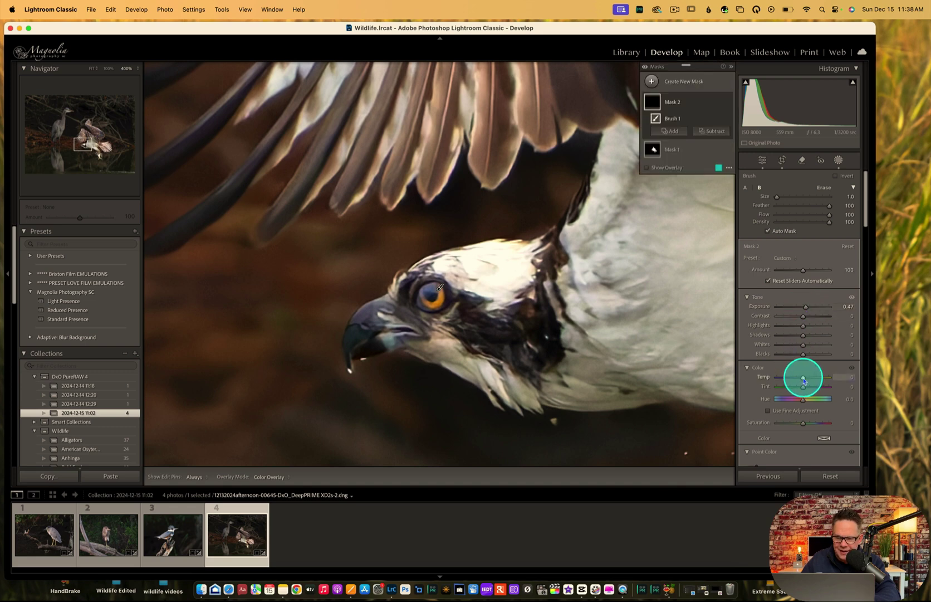
mouse_move(804, 380)
mouse_down()
mouse_move(823, 377)
mouse_move(807, 378)
mouse_up()
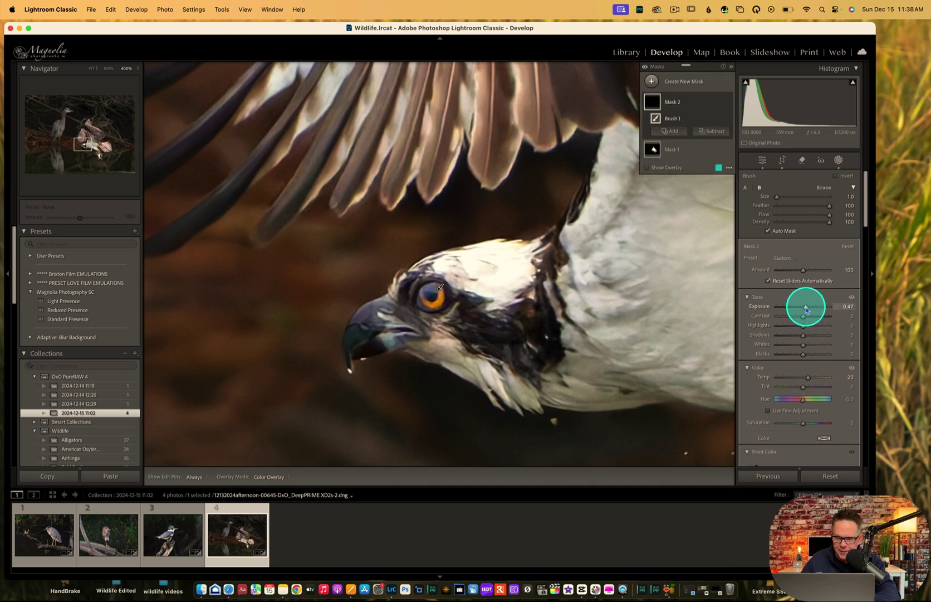
drag(806, 309, 808, 310)
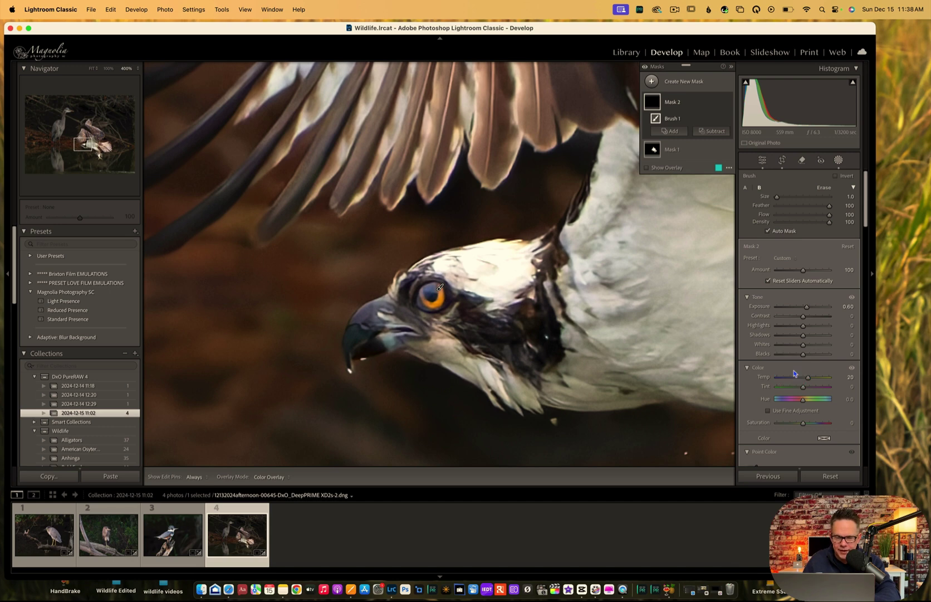
click(840, 163)
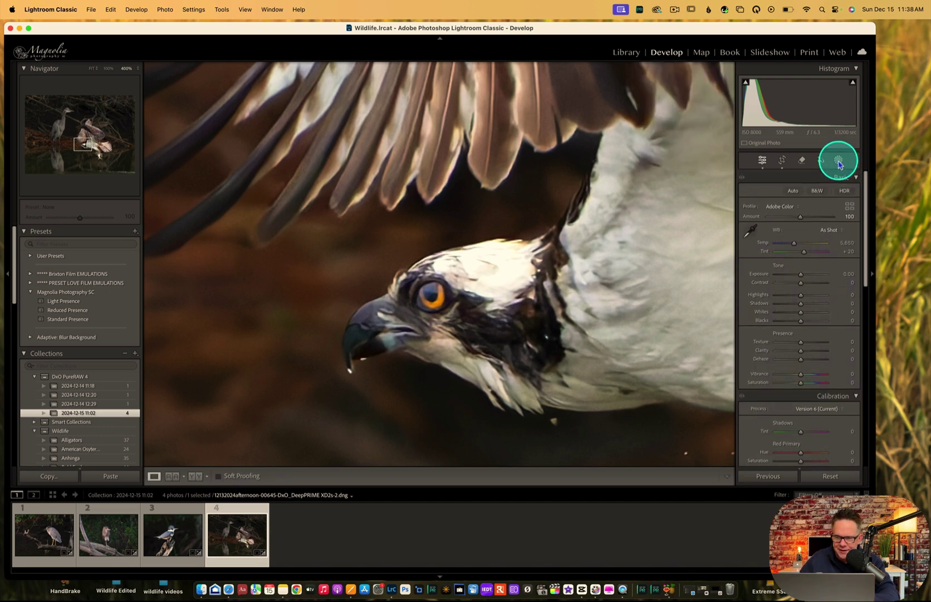
Compare the whole osprey photo before and after the edits
click(689, 246)
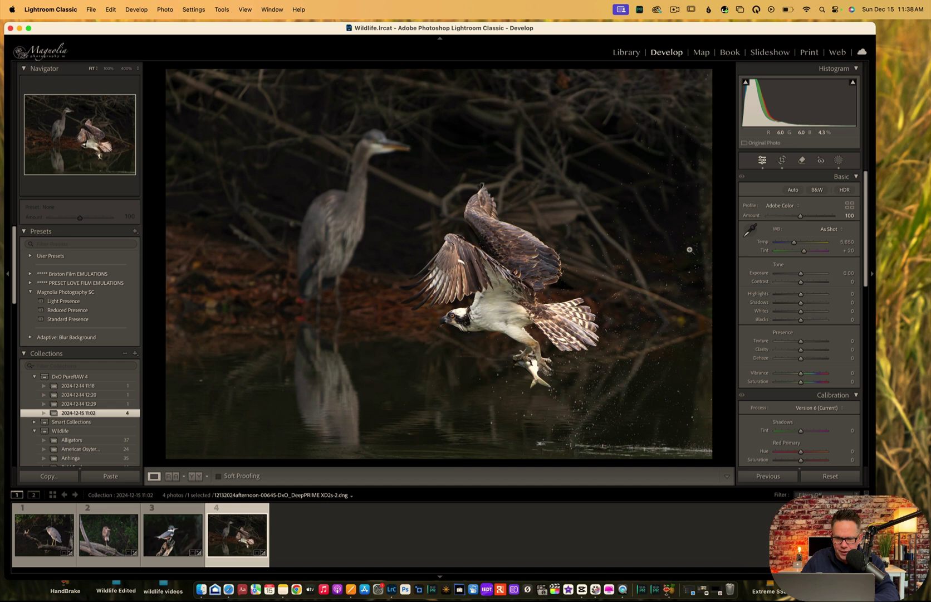
key(backslash)
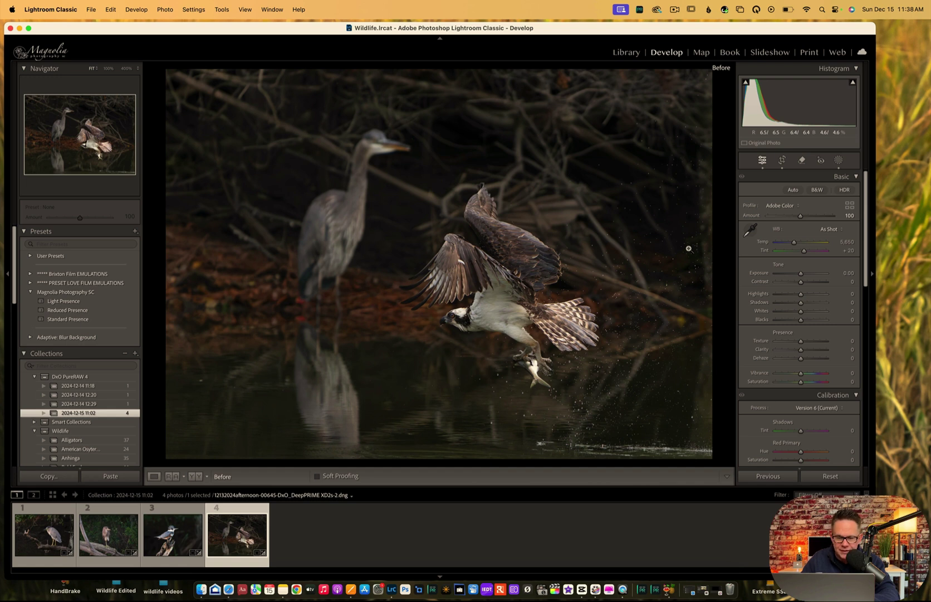
key(backslash)
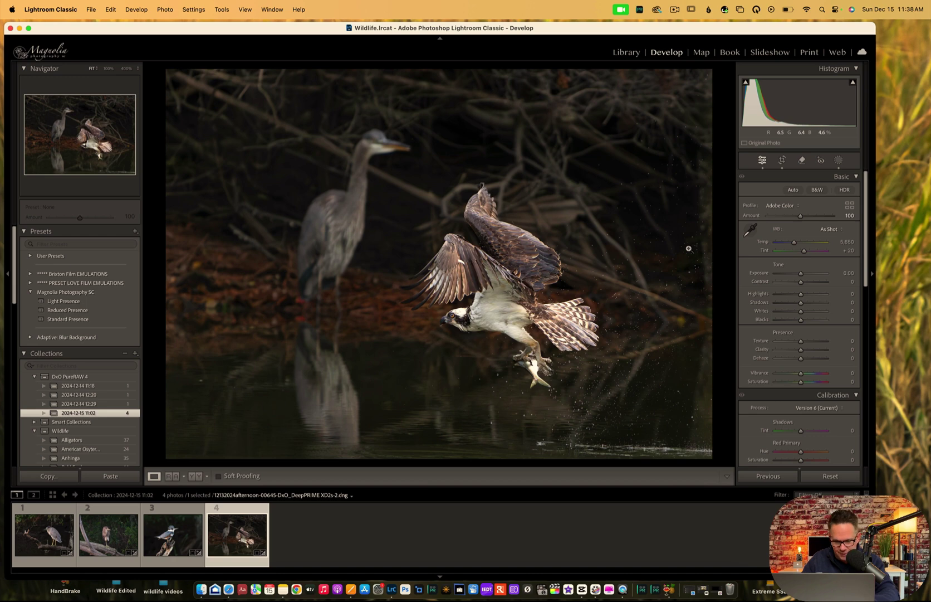
key(backslash)
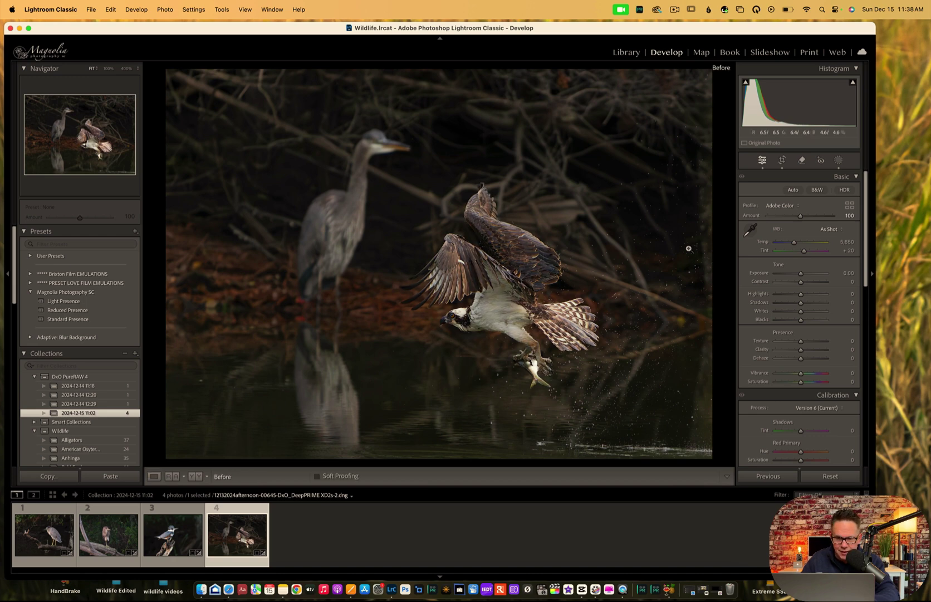
key(backslash)
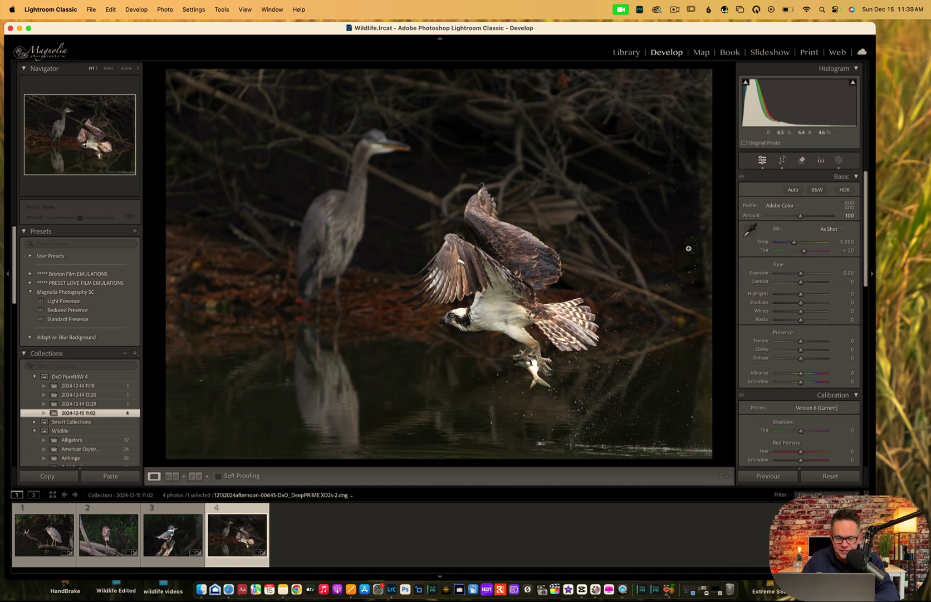
key(backslash)
key(backslash)
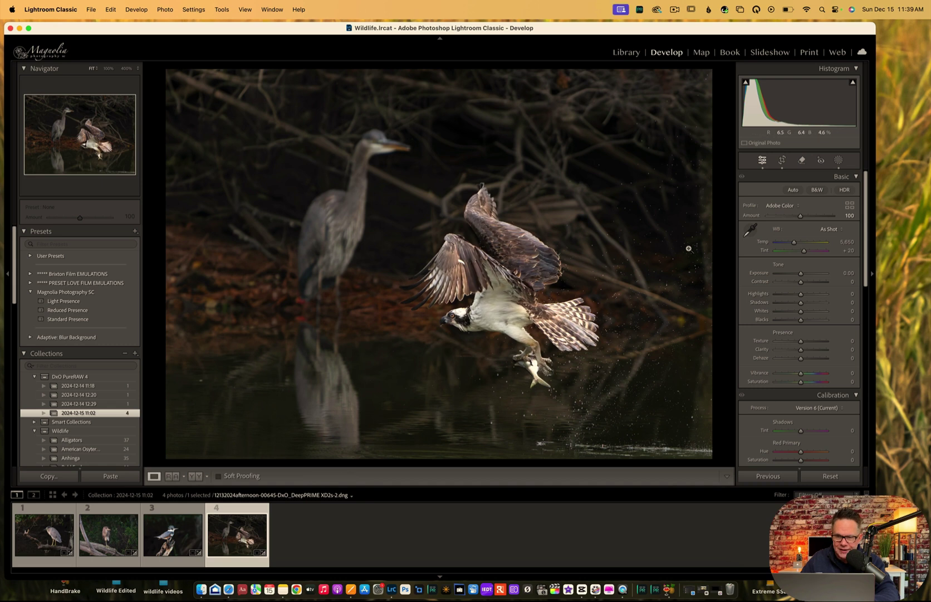
Zoom in on the osprey's head and create a third mask with the Brush for its eye
click(839, 161)
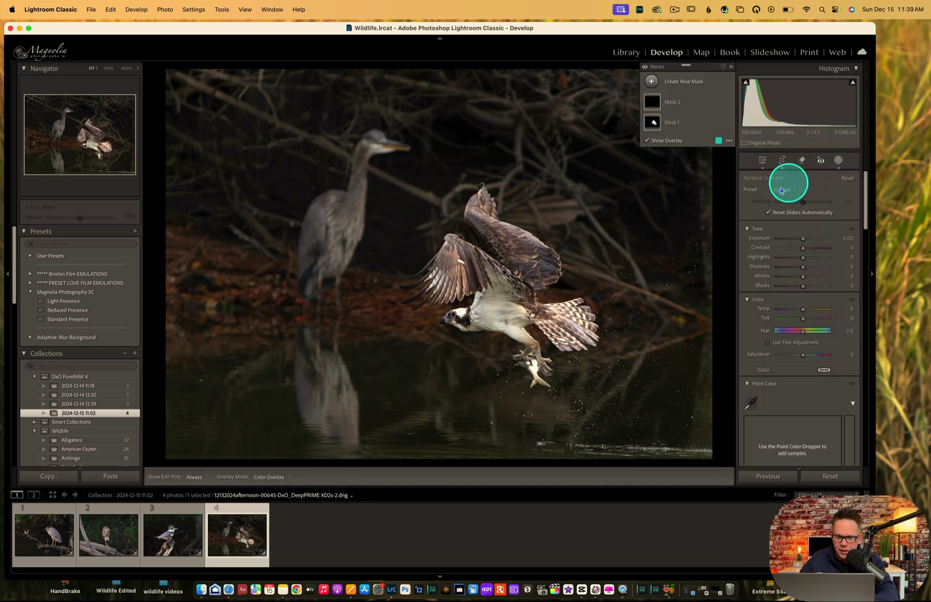
click(837, 159)
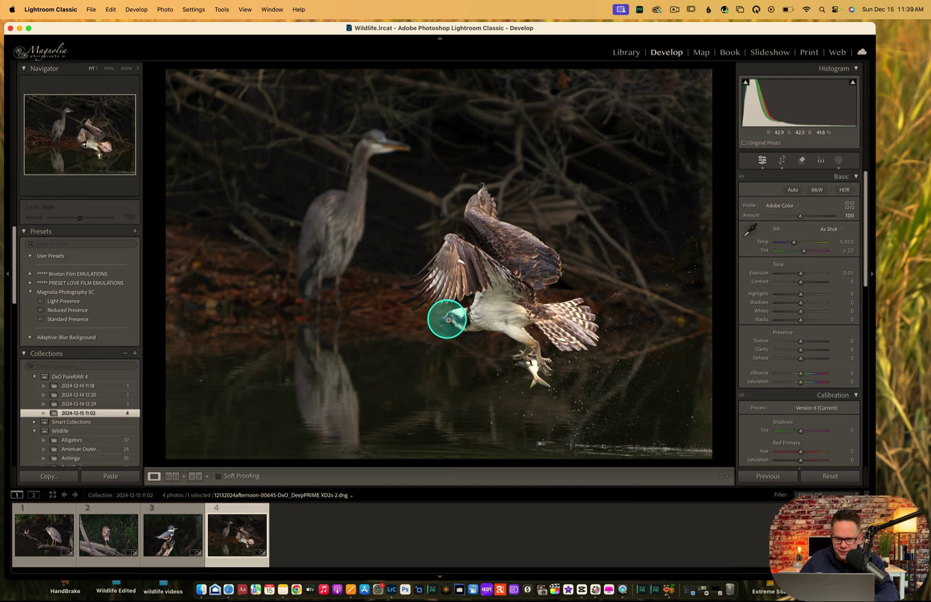
click(446, 315)
click(839, 161)
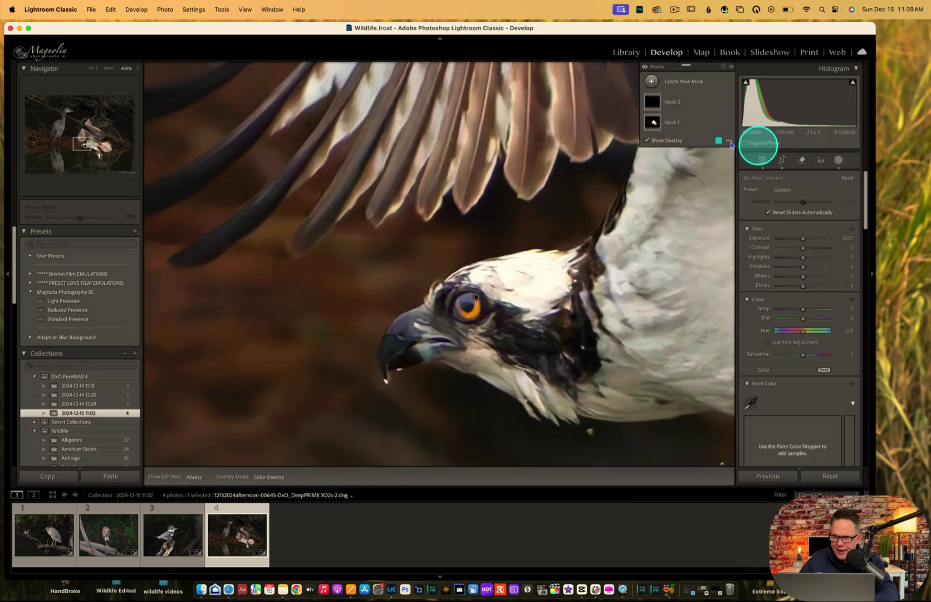
click(651, 81)
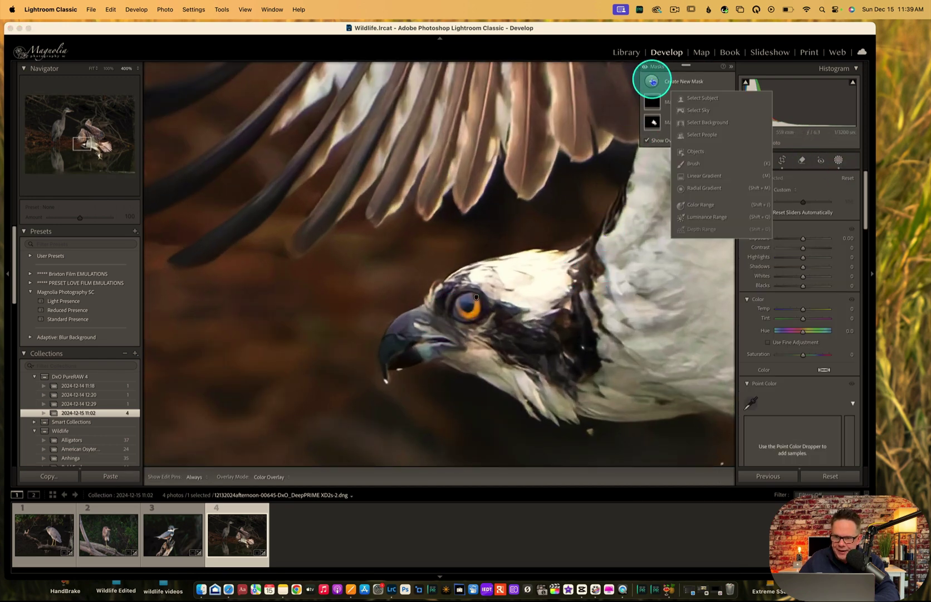
click(694, 163)
Paint the new brush mask over the dark pupil of the osprey's eye with brush size 2.0
scroll(457, 301, up, 1)
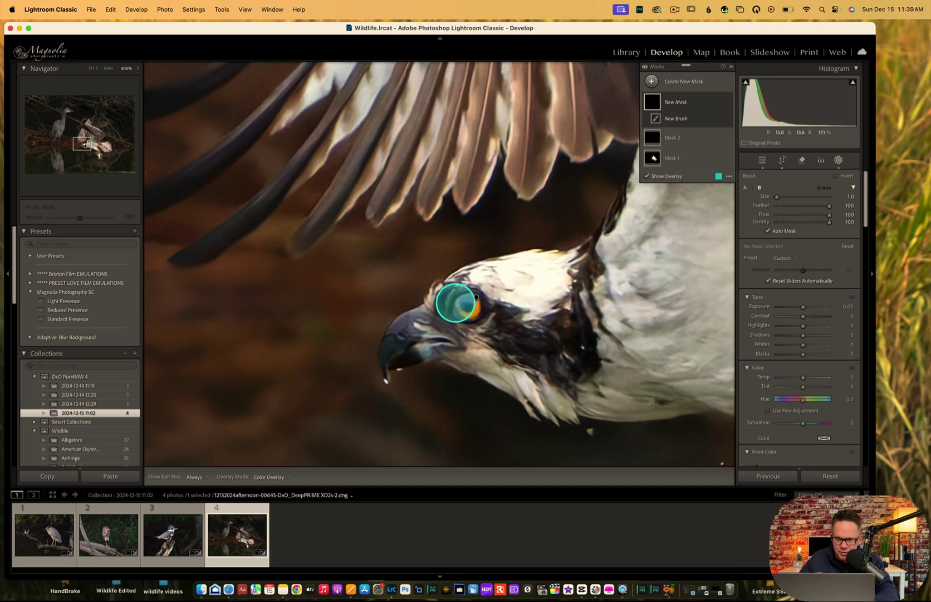
drag(464, 306, 461, 304)
key(h)
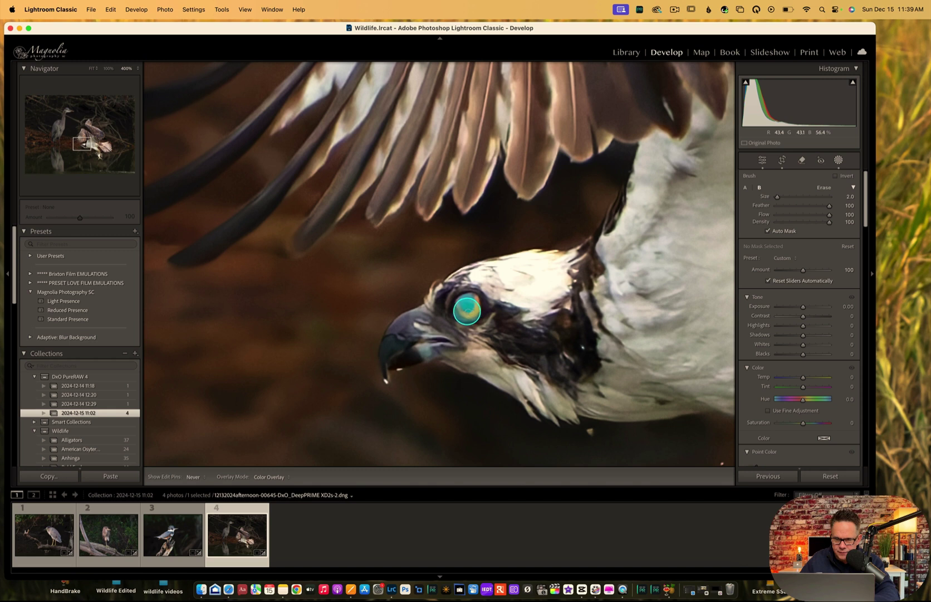
key(h)
Set the osprey pupil mask's Exposure to -0.21 and leave masking
drag(804, 308, 802, 308)
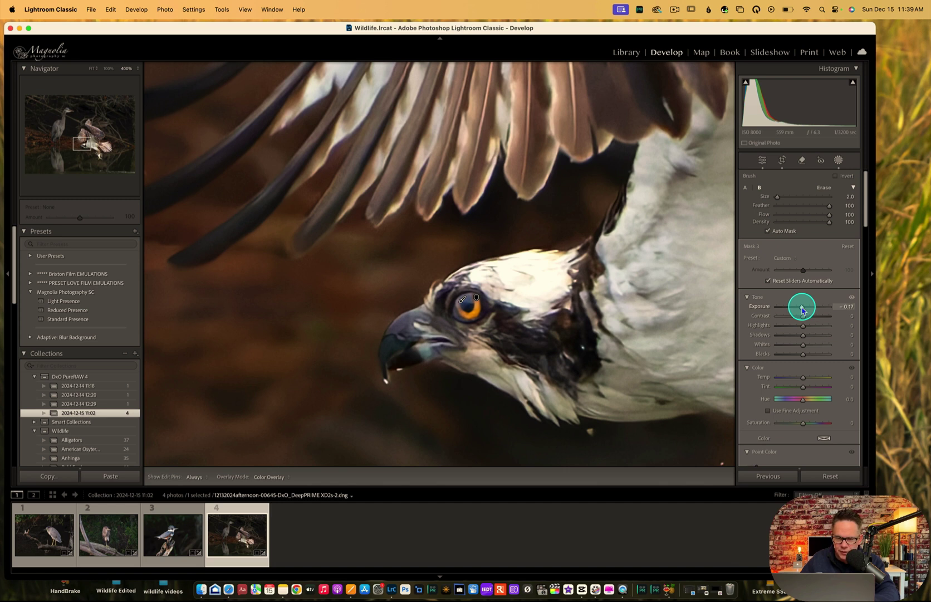
drag(802, 309, 801, 312)
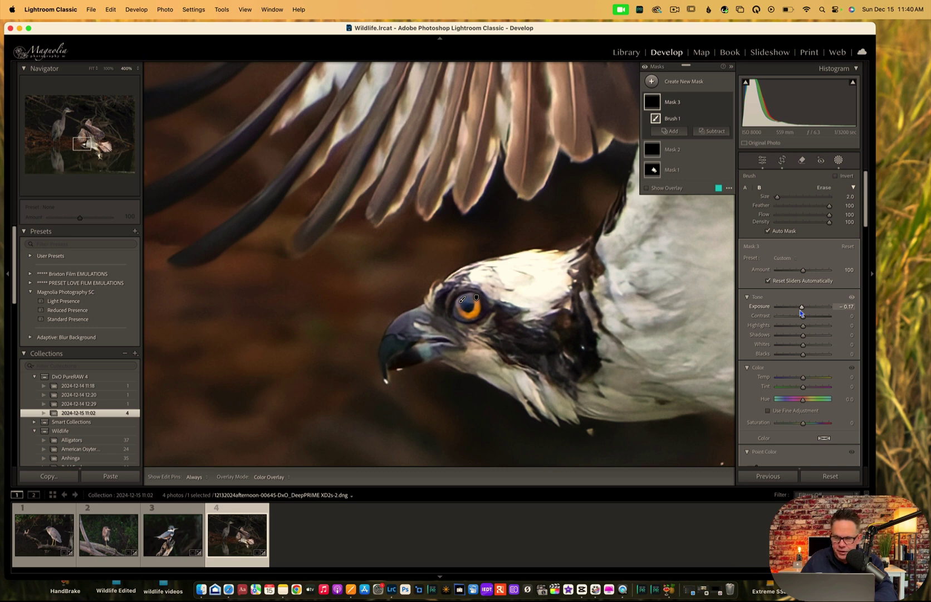
drag(802, 306, 802, 310)
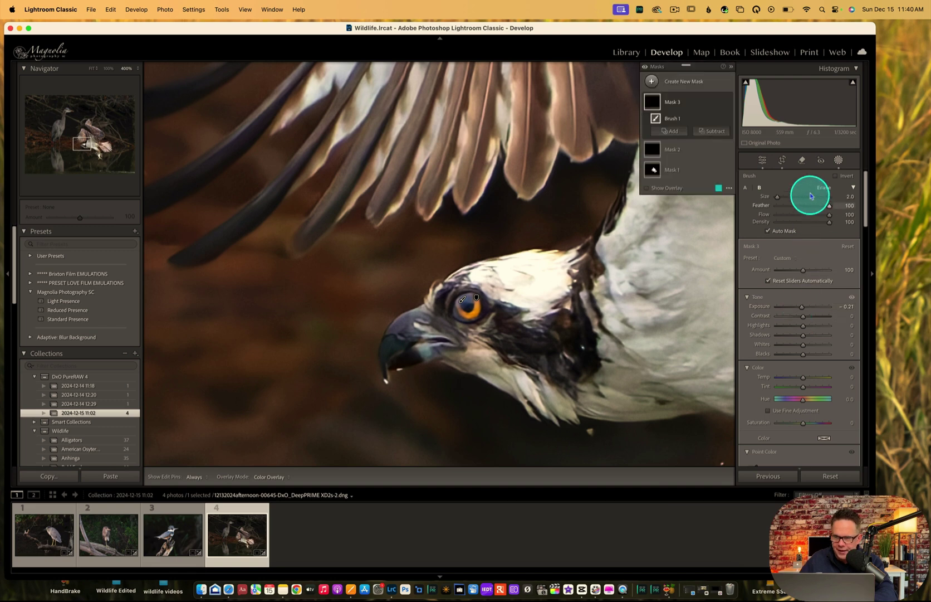
click(839, 160)
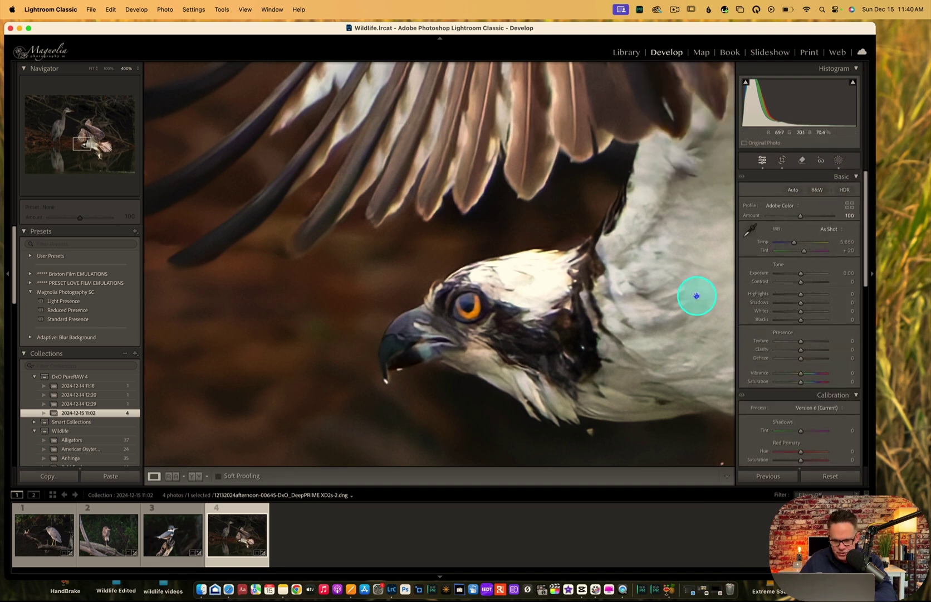
View the whole osprey photo and compare it before and after the pupil darkening
click(697, 296)
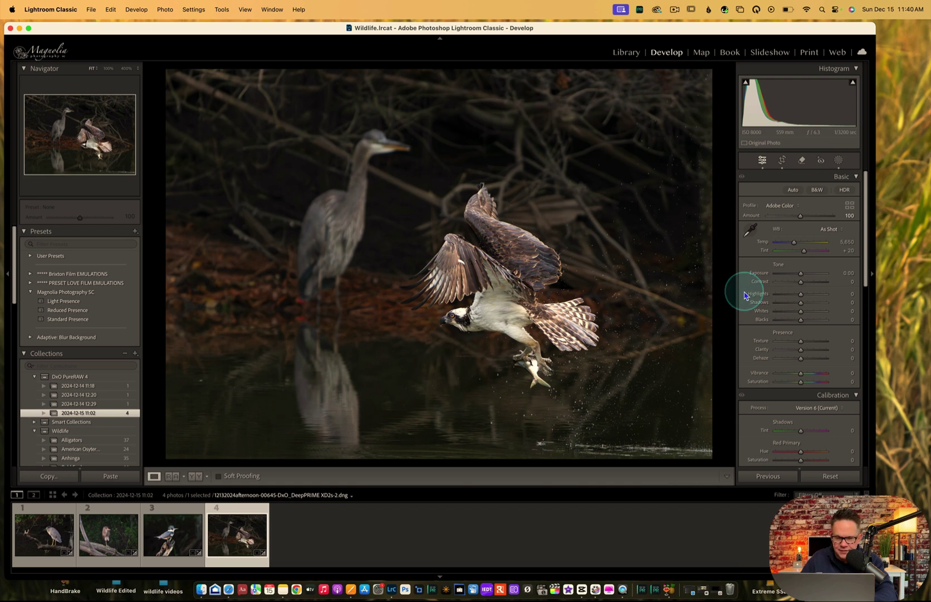
key(backslash)
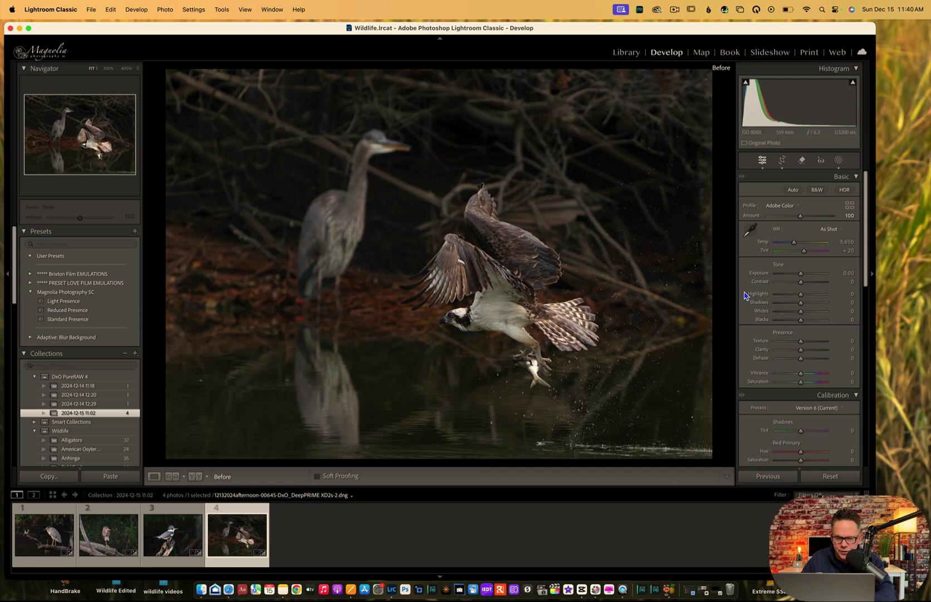
key(backslash)
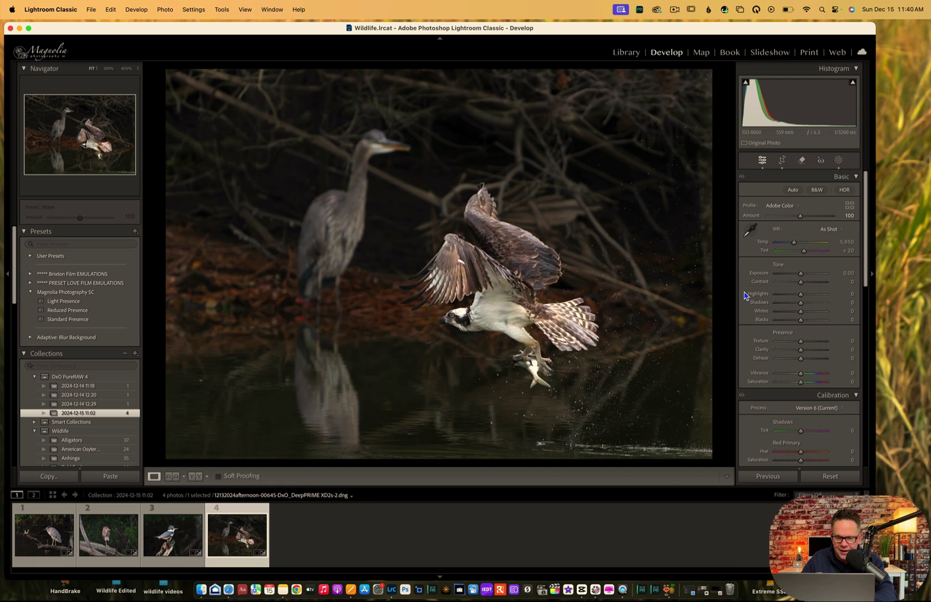